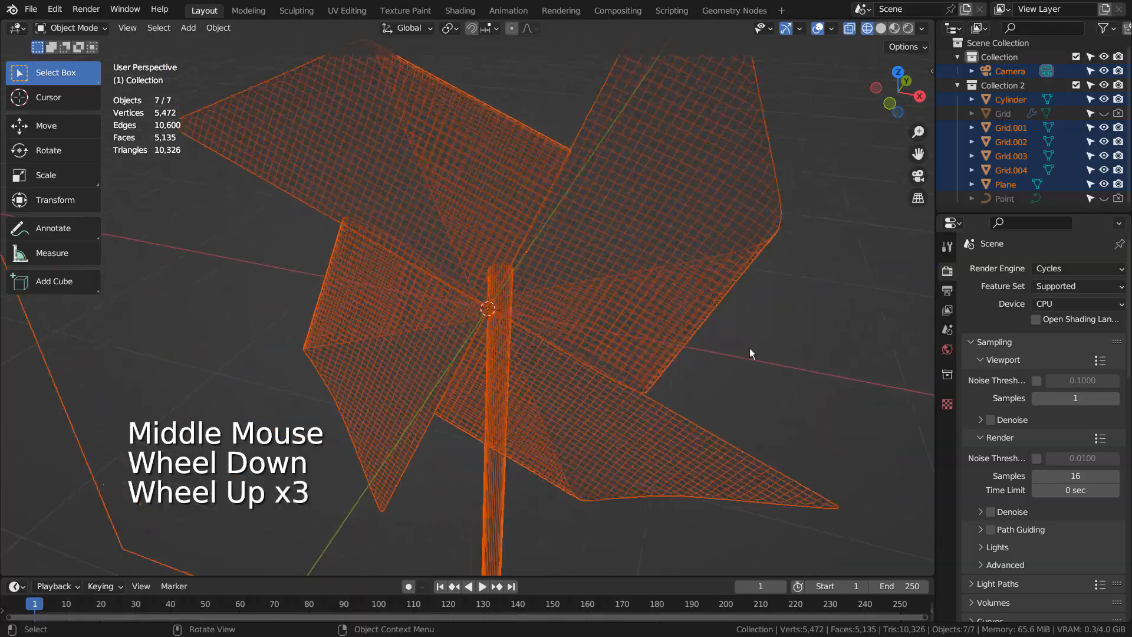
# Step: Inspect the pinwheel model in Rendered shading and then in Material Preview, down to a view of the whole scene
pyautogui.moveTo(749, 348); pyautogui.dragTo(737, 205, button='middle')
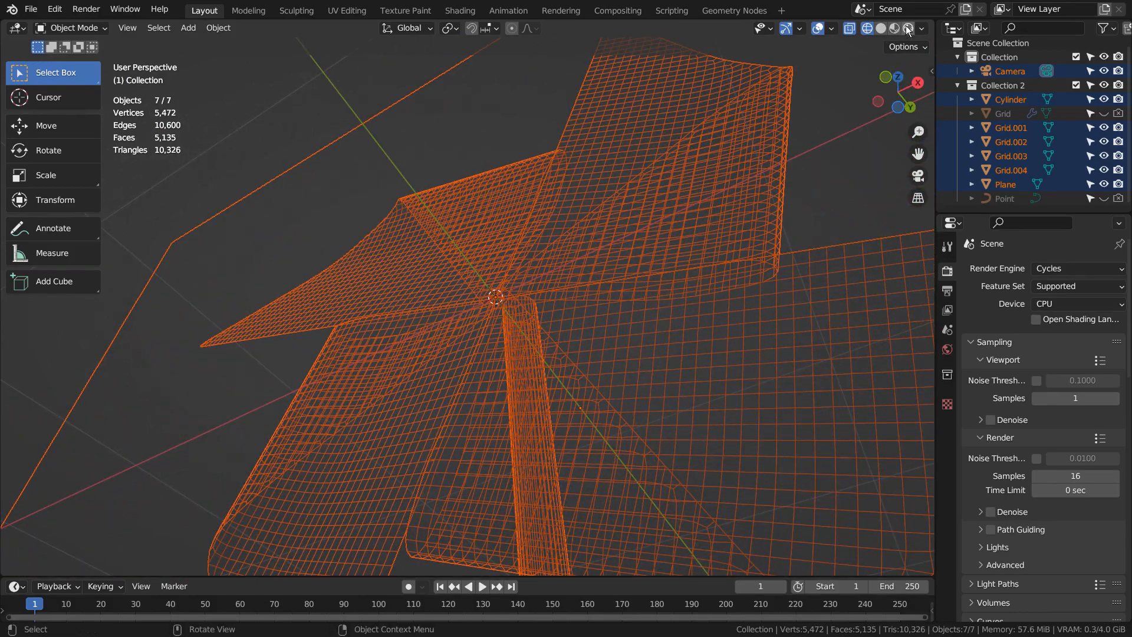
pyautogui.click(907, 28)
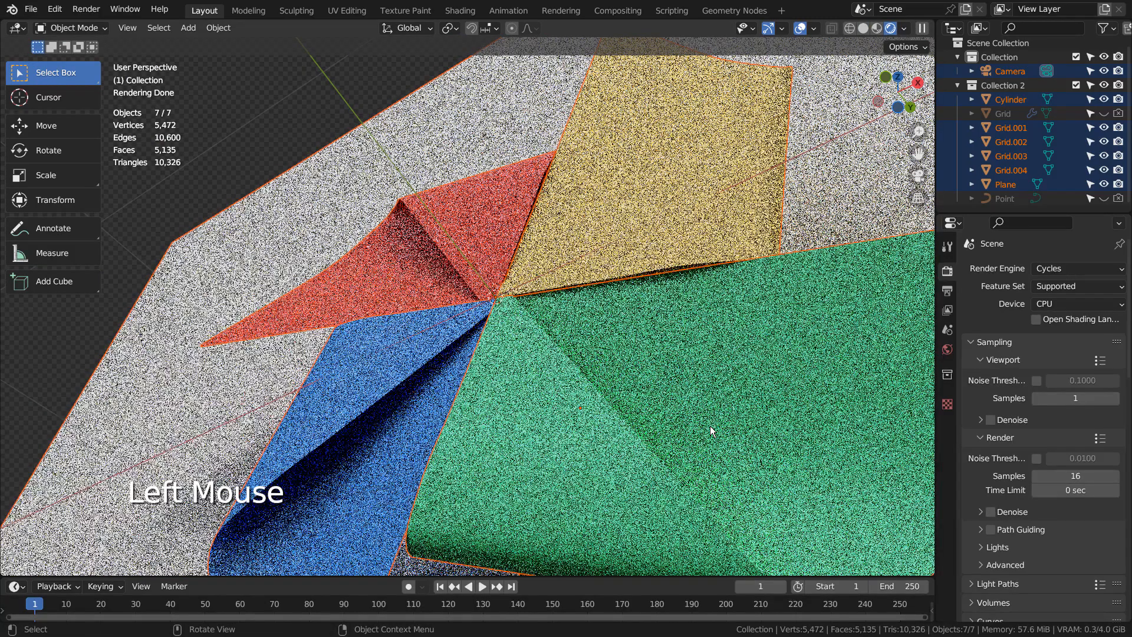
pyautogui.moveTo(685, 429); pyautogui.dragTo(662, 392, button='middle')
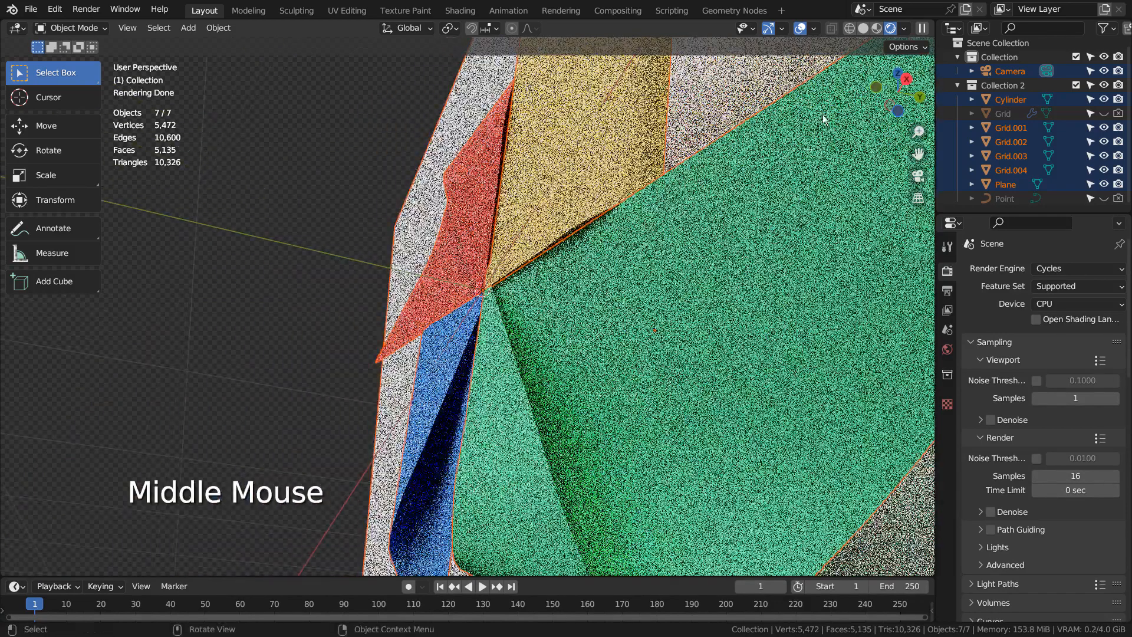
pyautogui.click(876, 28)
pyautogui.scroll(-2, 599, 354)
pyautogui.moveTo(559, 390)
pyautogui.mouseDown(button='middle')
pyautogui.moveTo(537, 374)
pyautogui.moveTo(592, 304)
pyautogui.moveTo(575, 414)
pyautogui.moveTo(618, 398)
pyautogui.moveTo(625, 434)
pyautogui.mouseUp(button='middle')
pyautogui.scroll(-3, 618, 397)
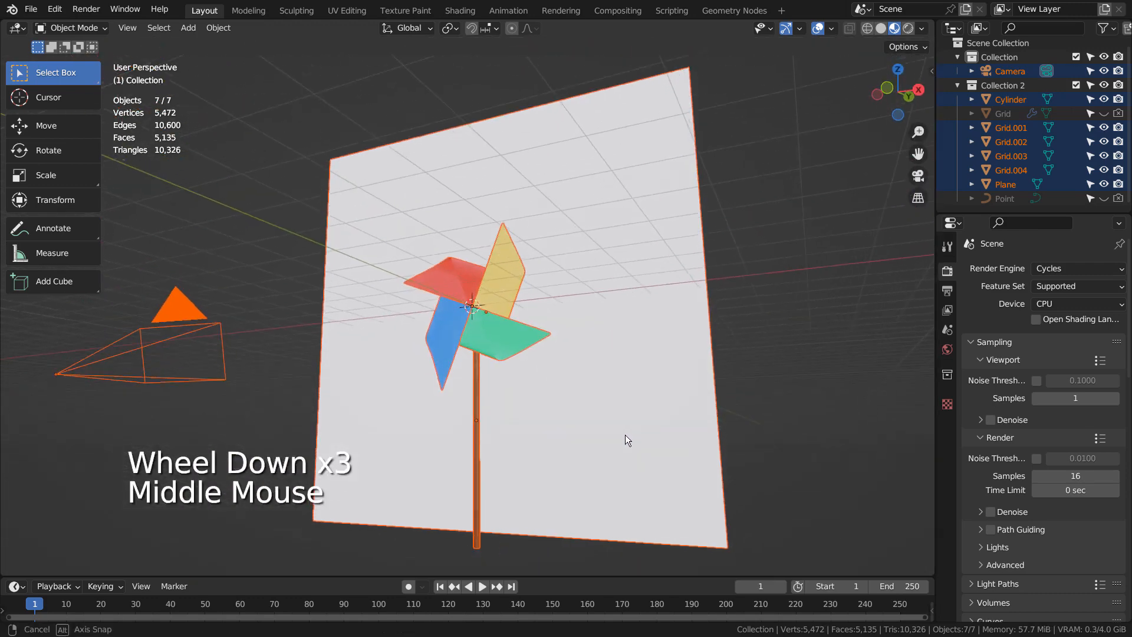
# Step: Hide the white background plane and the pinwheel's cylindrical stick
pyautogui.click(638, 215)
pyautogui.press('h')
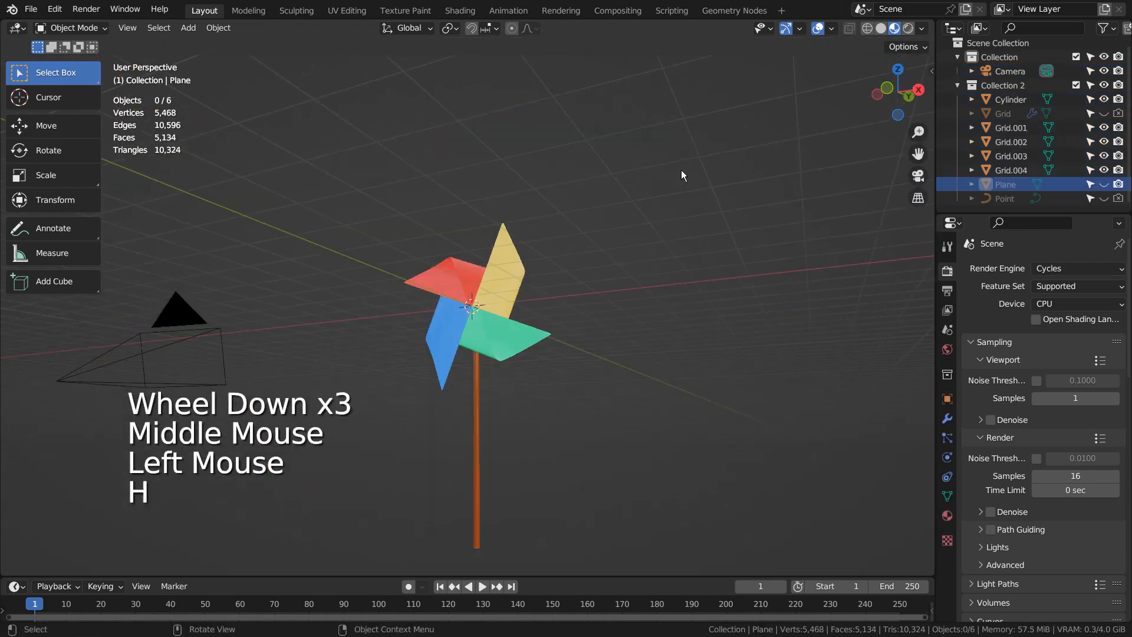
pyautogui.click(476, 418)
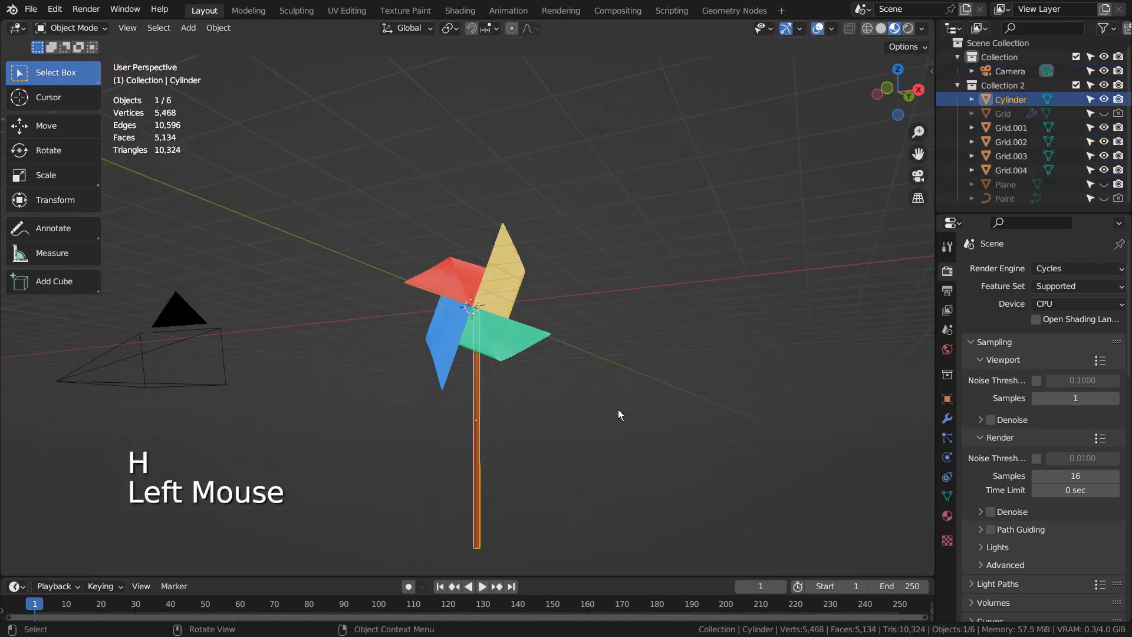
pyautogui.press('h')
# Step: Examine the four coloured pinwheel blades from the front, selecting each one in turn
pyautogui.moveTo(616, 408); pyautogui.dragTo(519, 320, button='middle')
pyautogui.click(497, 294)
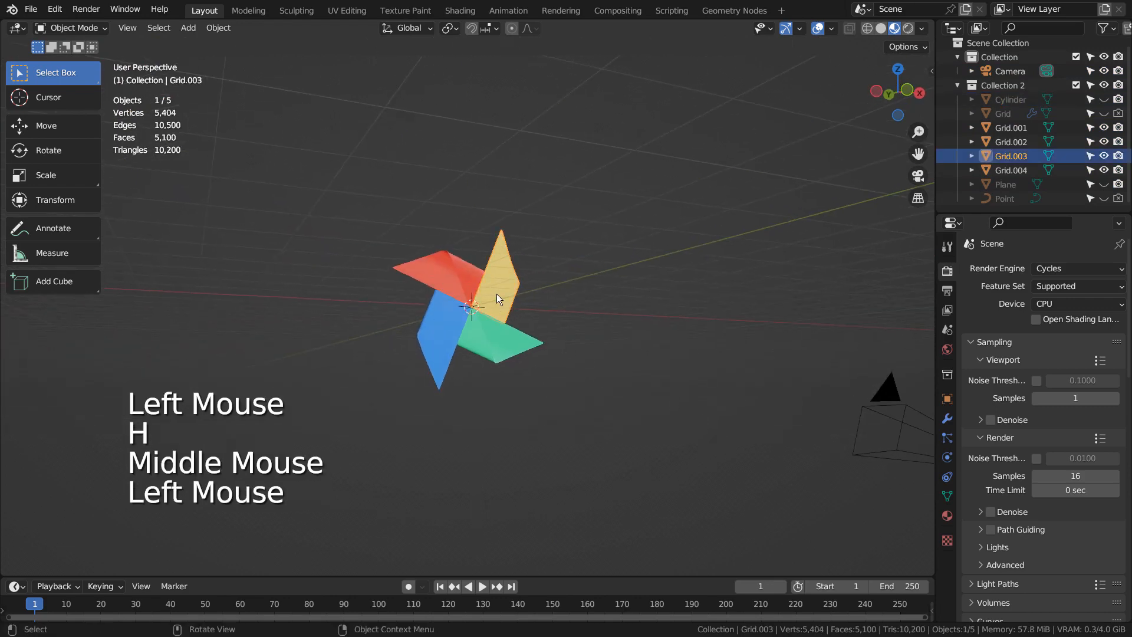
pyautogui.press('KP_1')
pyautogui.scroll(2, 524, 296)
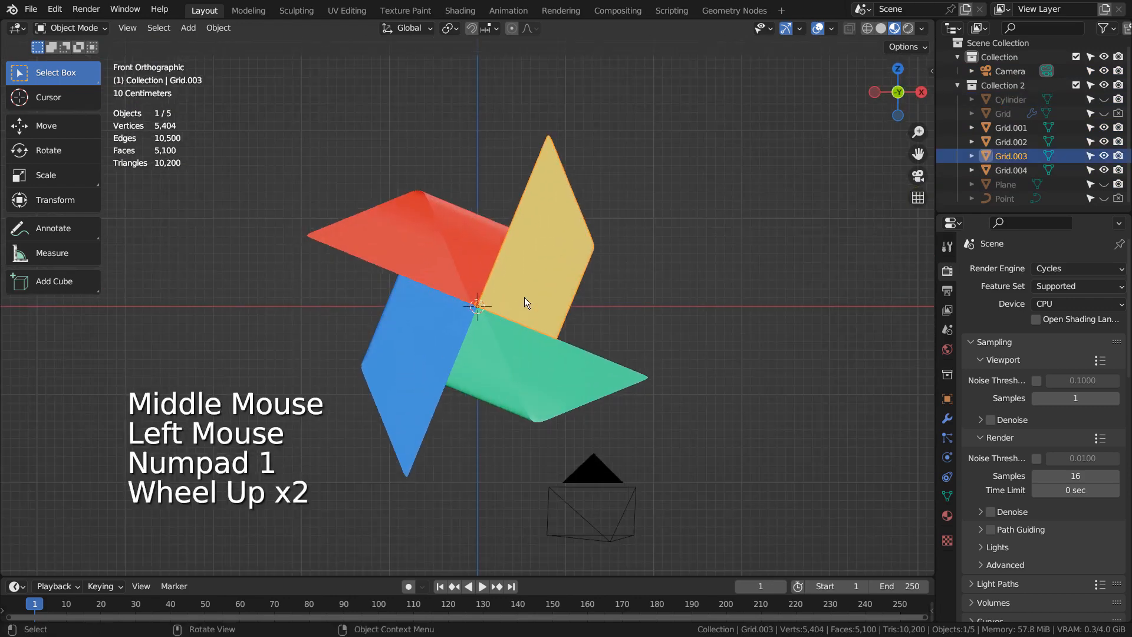
pyautogui.scroll(2, 525, 297)
pyautogui.click(398, 359)
pyautogui.click(377, 195)
pyautogui.click(570, 404)
pyautogui.click(603, 158)
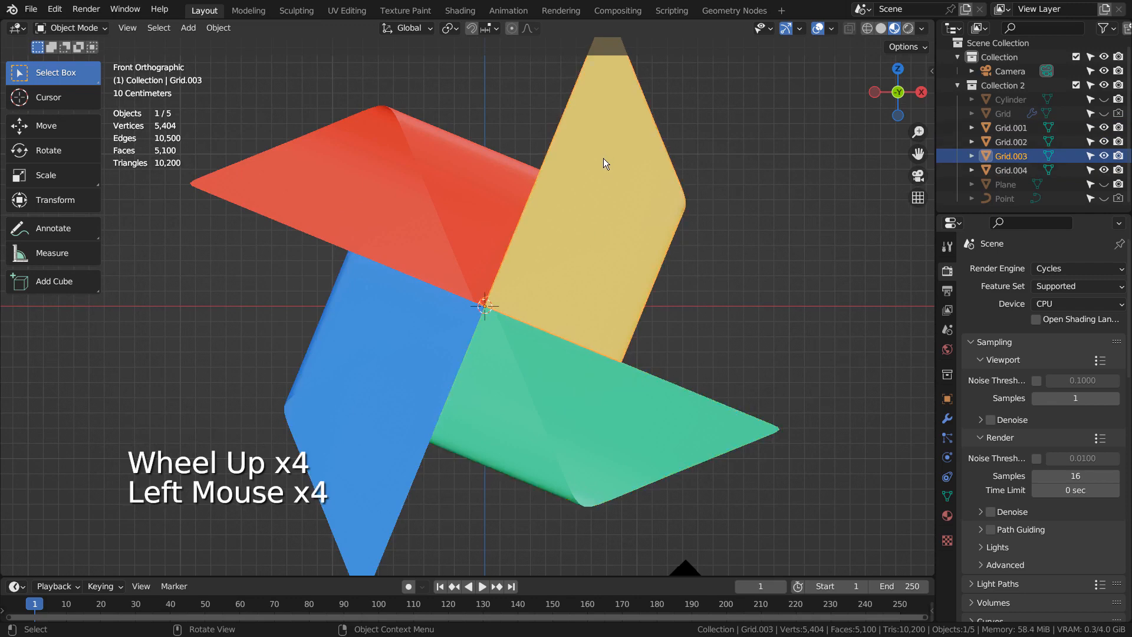
# Step: Hide the blades Grid.001 to Grid.004, then show and select the original Grid object
pyautogui.click(1104, 127)
pyautogui.click(1103, 142)
pyautogui.click(1103, 155)
pyautogui.click(1102, 170)
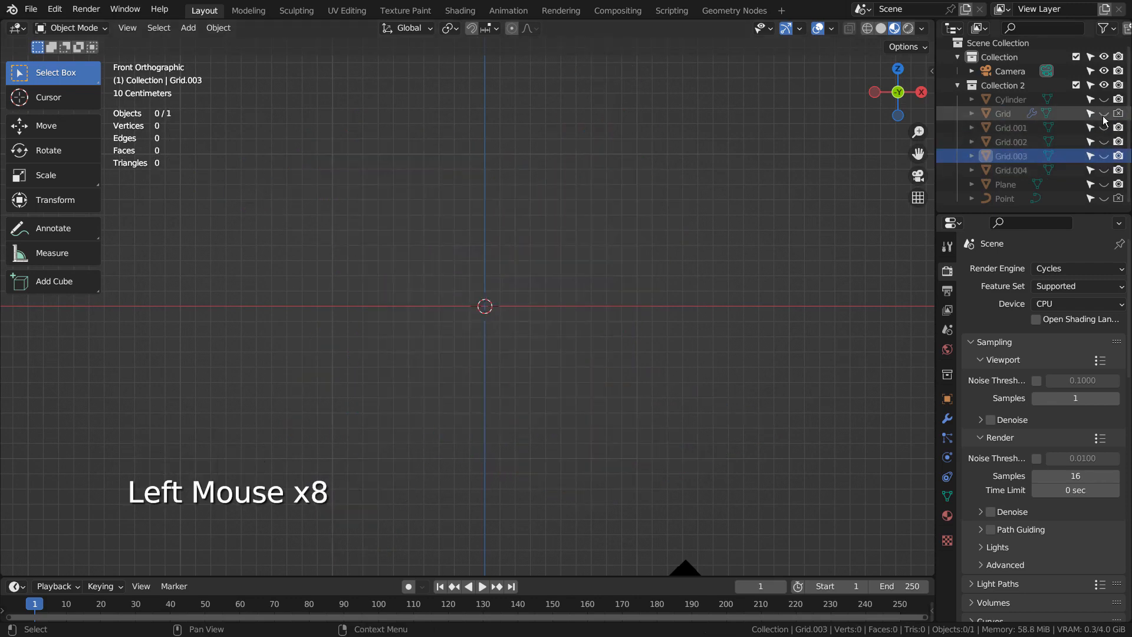
pyautogui.click(534, 301)
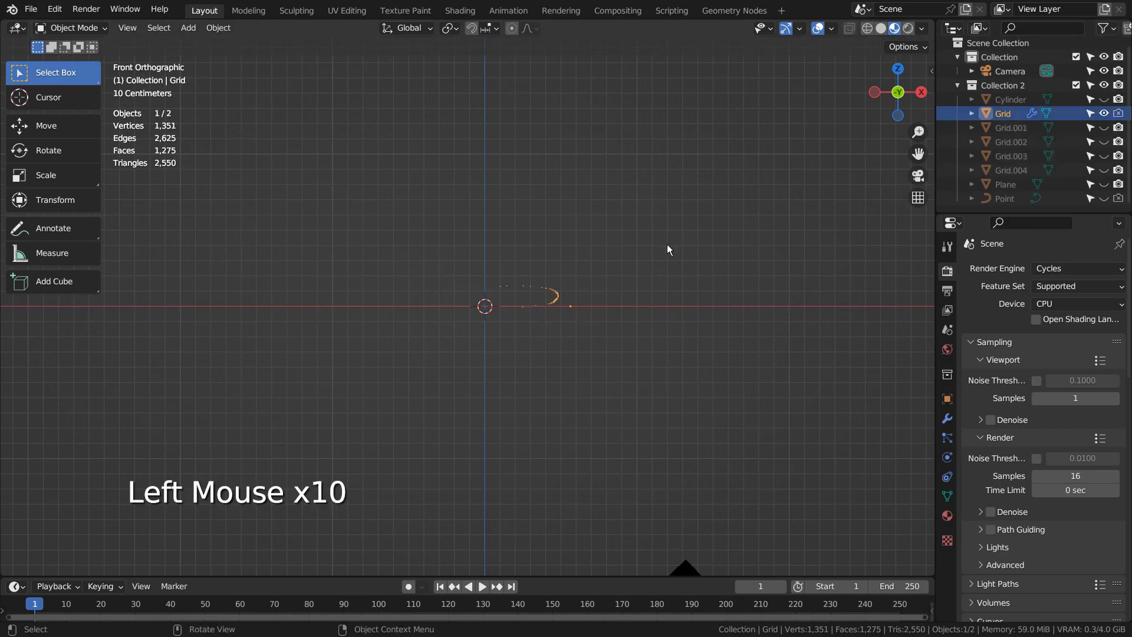
# Step: Examine the folded Grid blade in wireframe and review the settings of its Curve and Subdivision modifiers
pyautogui.moveTo(667, 244); pyautogui.dragTo(708, 422, button='middle')
pyautogui.hotkey('shift', 'z')
pyautogui.click(947, 420)
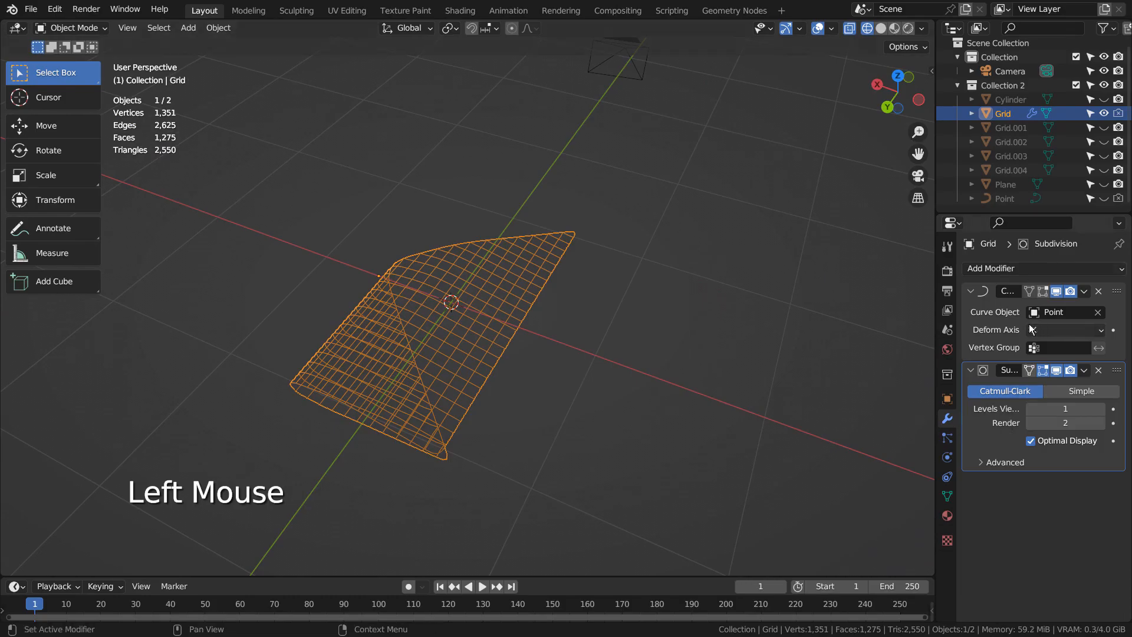
pyautogui.hotkey('ctrl', 'space')
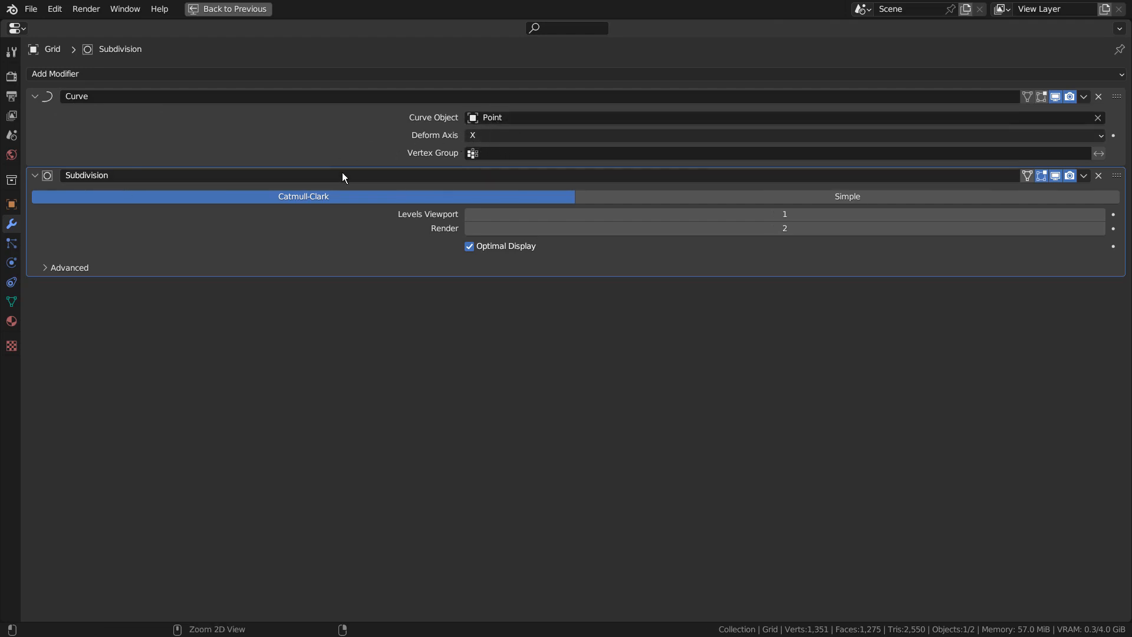
pyautogui.hotkey('ctrl', 'space')
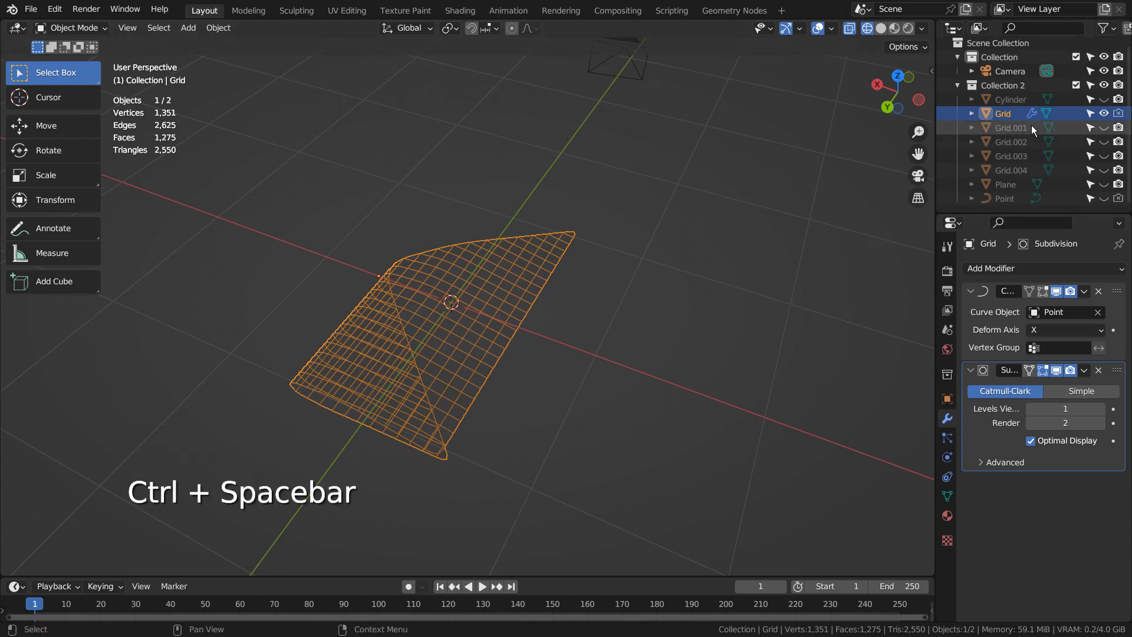
# Step: Show the Point curve, hide the Grid object and select the curve
pyautogui.click(1103, 199)
pyautogui.click(1103, 114)
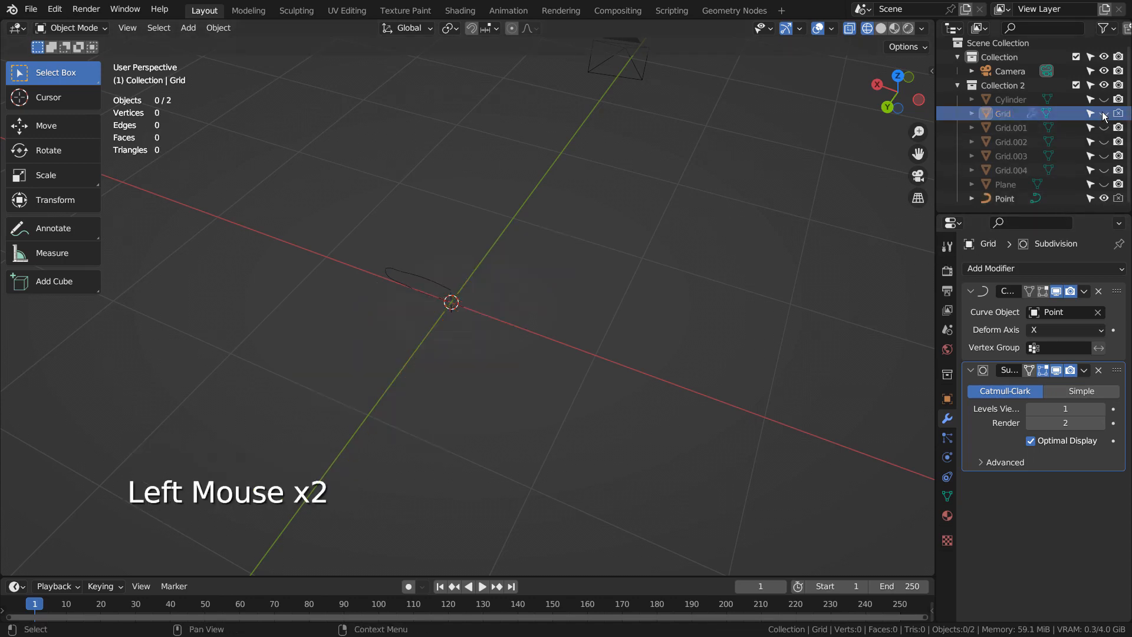
pyautogui.click(449, 294)
# Step: Examine the Point curve's U-shaped profile from the front and its control points in Edit Mode
pyautogui.press('KP_2')
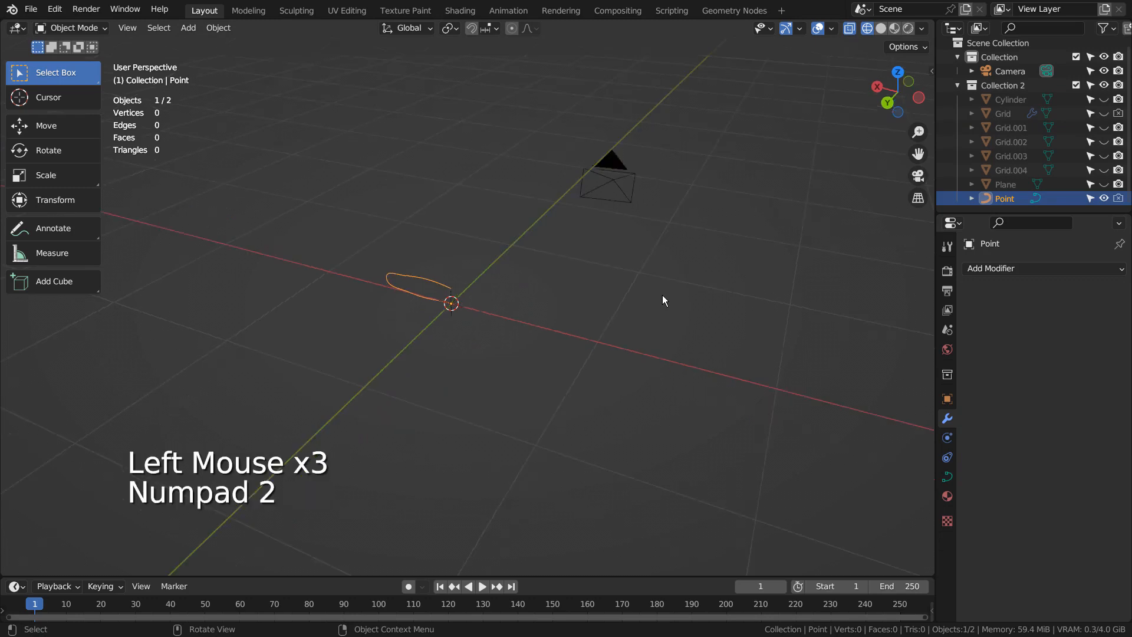
pyautogui.press('KP_1')
pyautogui.scroll(4, 663, 299)
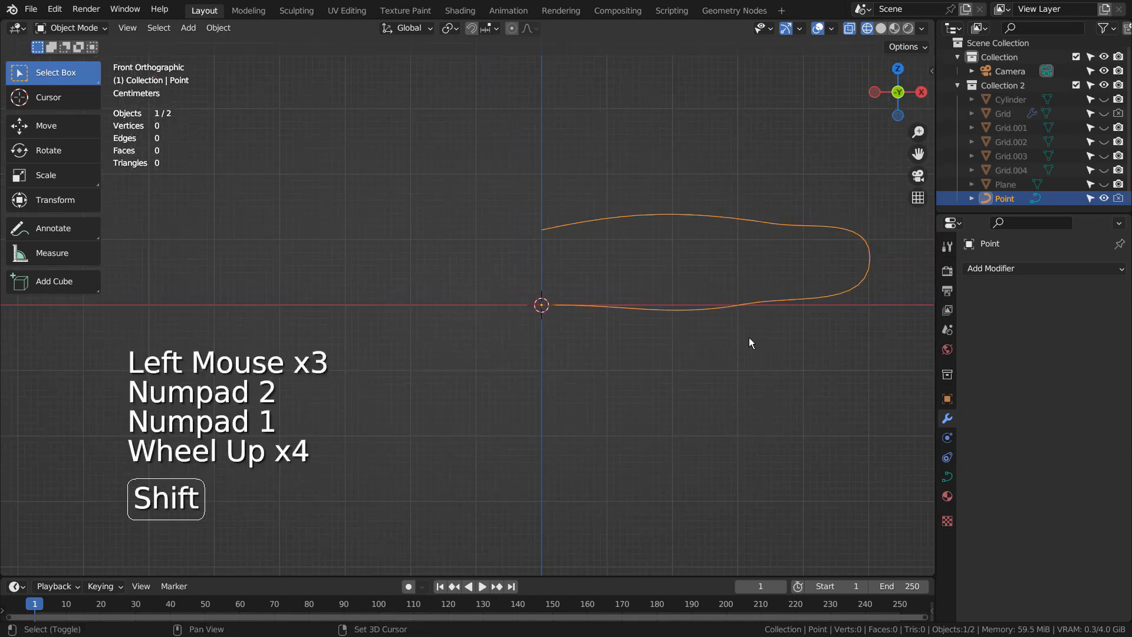
pyautogui.keyDown('shift'); pyautogui.moveTo(748, 341); pyautogui.dragTo(505, 366, button='middle'); pyautogui.keyUp('shift')
pyautogui.hotkey('shift', 'z')
pyautogui.press('Tab')
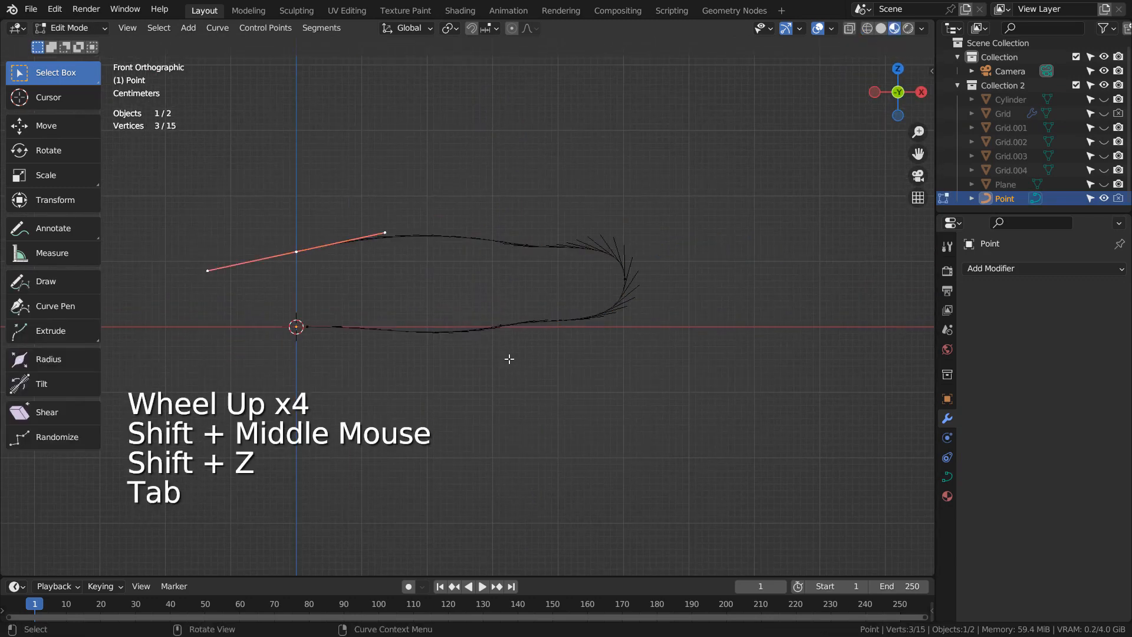
pyautogui.press('a')
pyautogui.moveTo(473, 382); pyautogui.dragTo(513, 406, button='middle')
pyautogui.press('Tab')
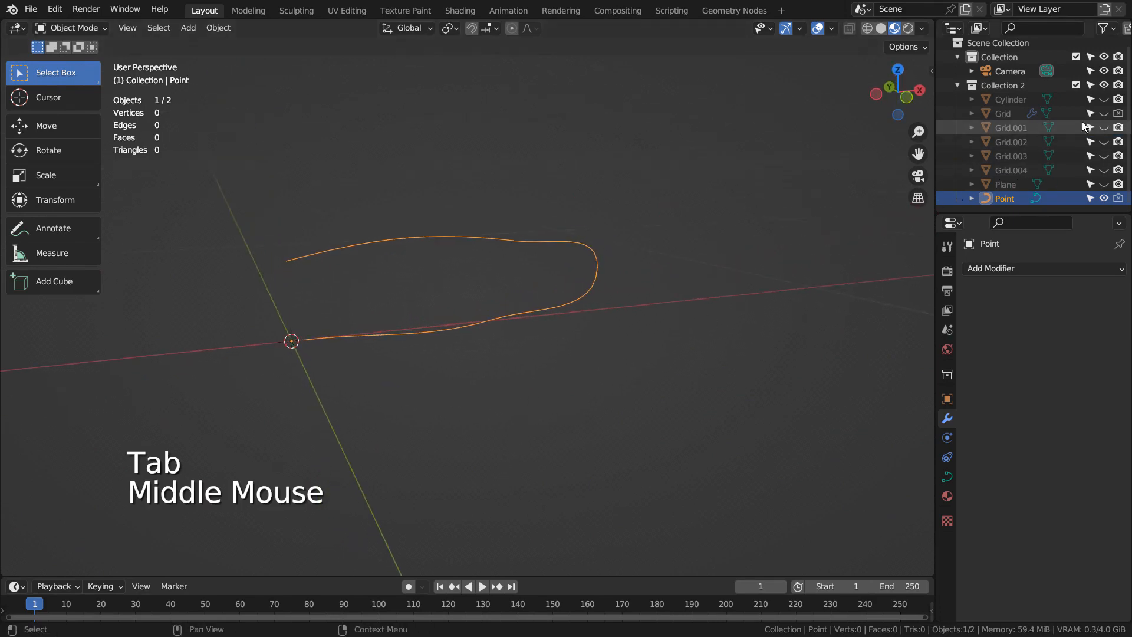
# Step: Show the Grid object together with the Point curve and display everything in wireframe
pyautogui.click(1104, 113)
pyautogui.moveTo(288, 358); pyautogui.dragTo(582, 278, button='middle')
pyautogui.scroll(-2, 588, 344)
pyautogui.scroll(-2, 588, 373)
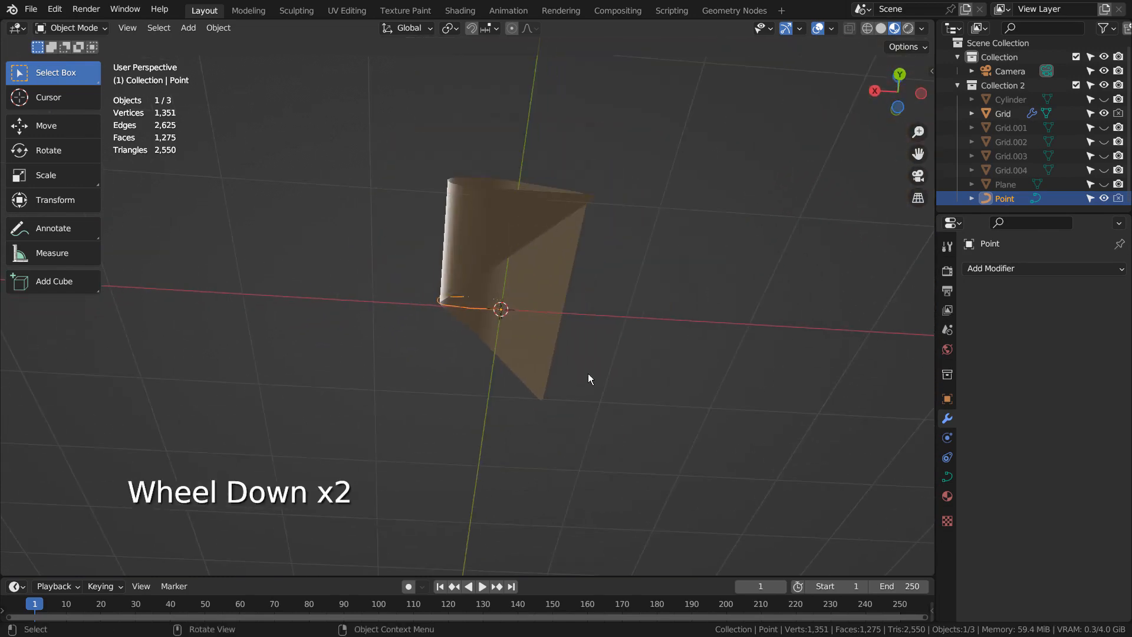
pyautogui.moveTo(588, 373)
pyautogui.mouseDown(button='middle')
pyautogui.moveTo(584, 178)
pyautogui.moveTo(555, 495)
pyautogui.moveTo(808, 487)
pyautogui.moveTo(741, 502)
pyautogui.moveTo(637, 569)
pyautogui.mouseUp(button='middle')
pyautogui.hotkey('shift', 'z')
pyautogui.press('a')
pyautogui.moveTo(708, 481); pyautogui.dragTo(643, 449, button='middle')
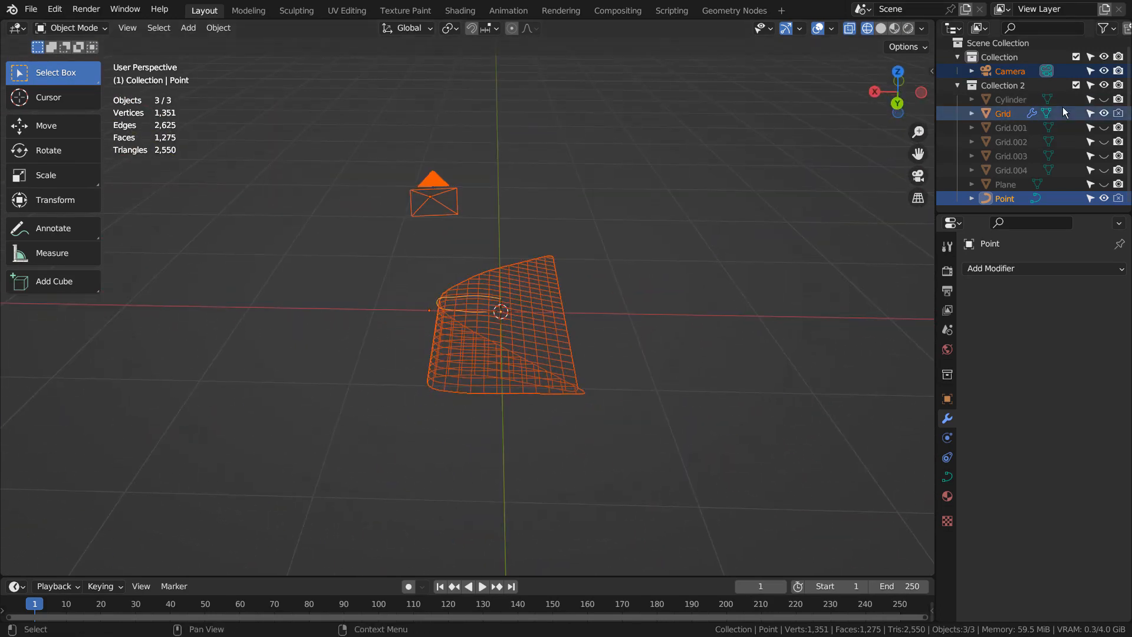
# Step: Turn off the viewport display of Grid's Curve and Subdivision modifiers and view the flat triangle from the top
pyautogui.click(1012, 113)
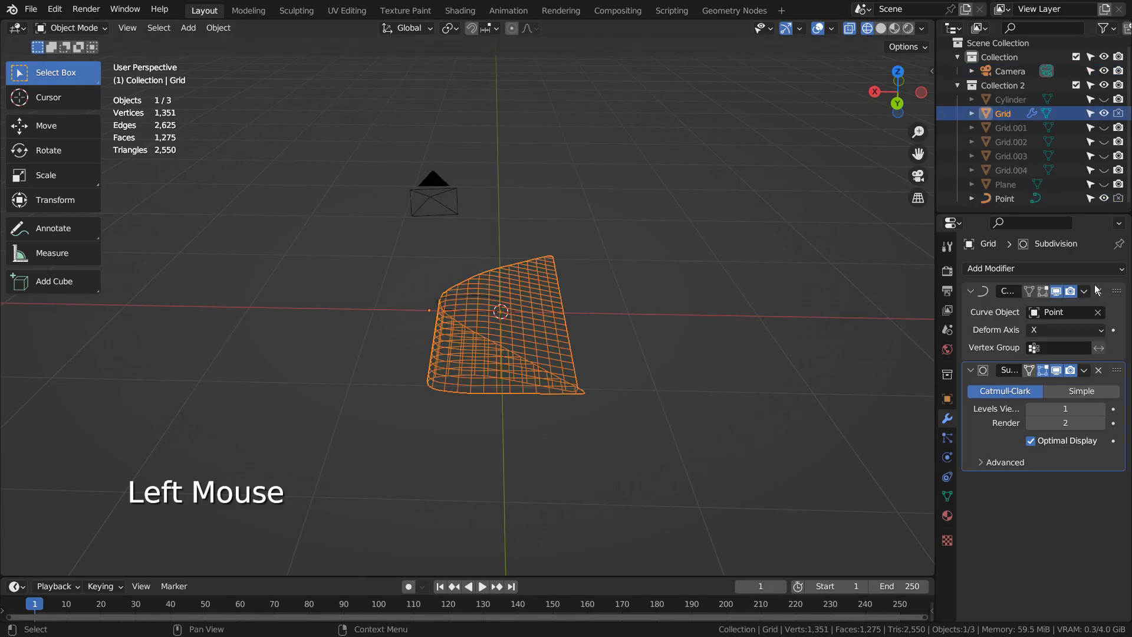
pyautogui.click(1057, 291)
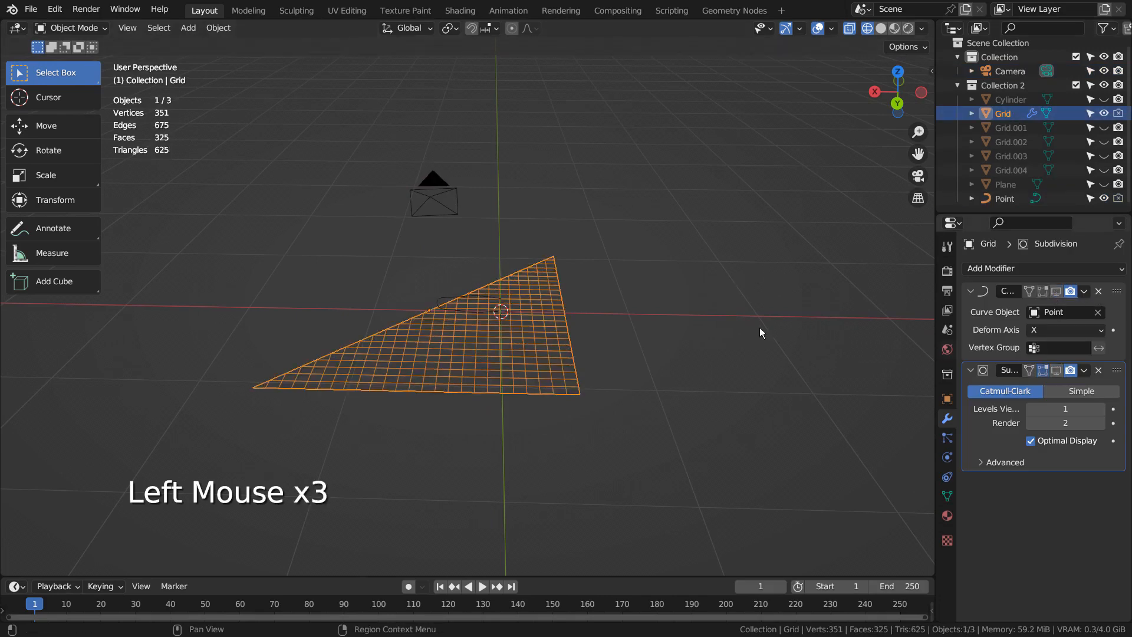
pyautogui.moveTo(769, 299); pyautogui.dragTo(770, 401, button='middle')
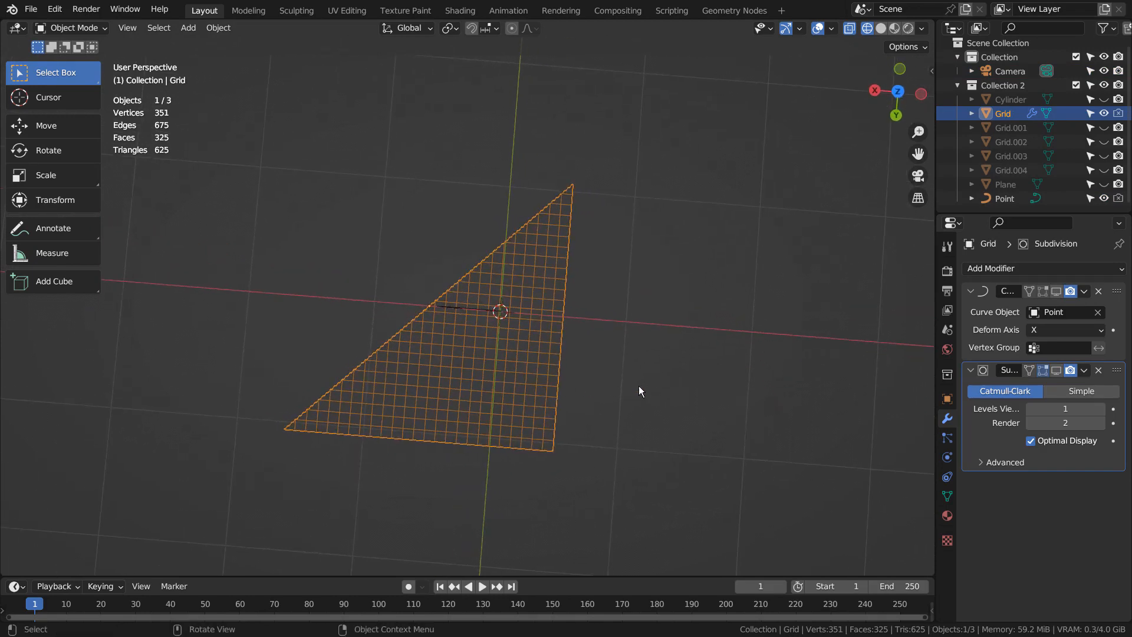
pyautogui.press('KP_7')
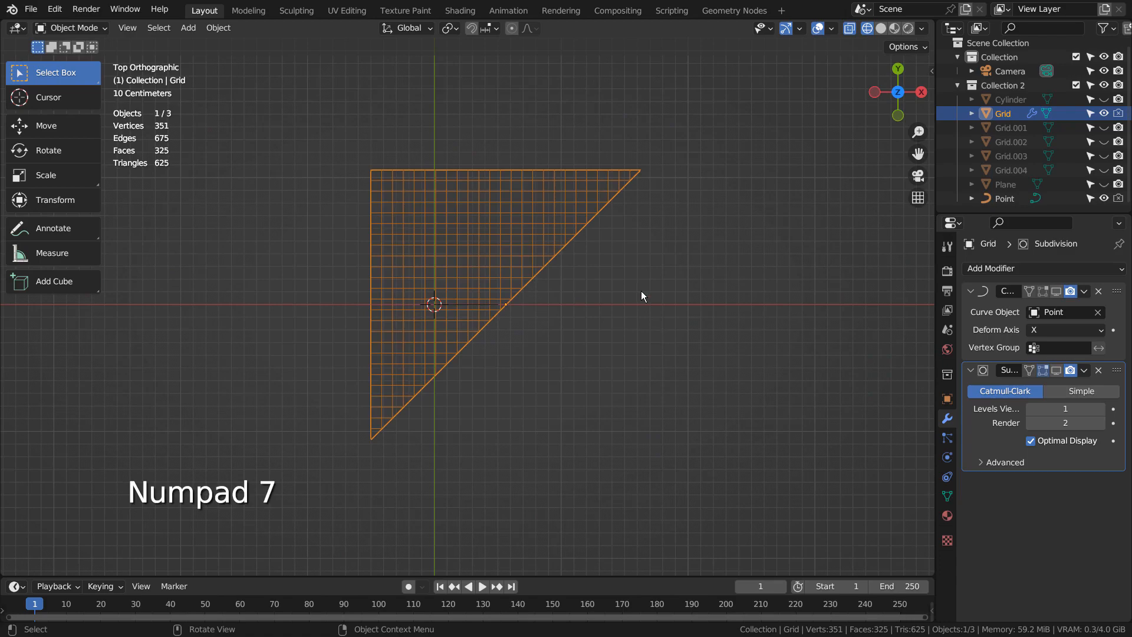
# Step: Add a new mesh grid with 25 X subdivisions and 25 Y subdivisions
pyautogui.hotkey('shift', 'a')
pyautogui.moveTo(646, 280)
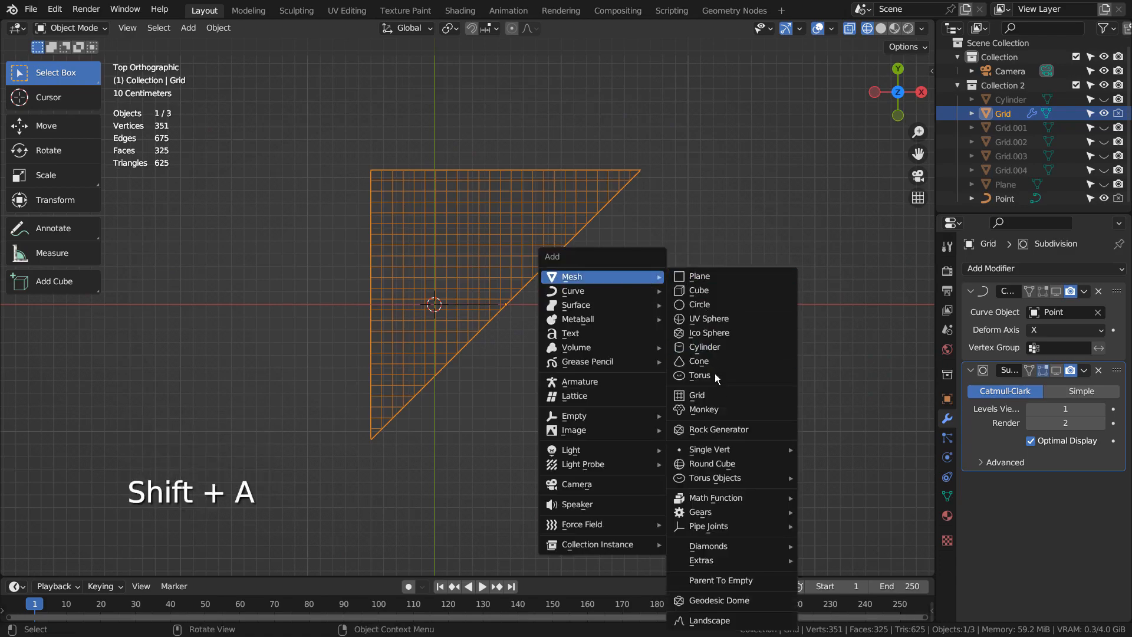
pyautogui.click(710, 396)
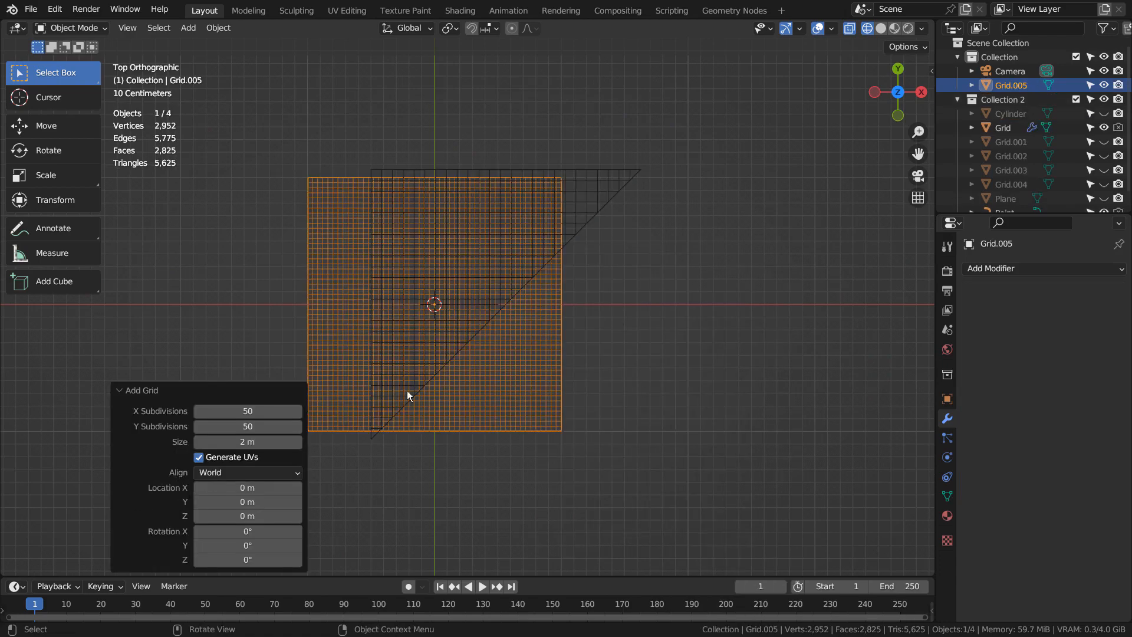
pyautogui.click(243, 411)
pyautogui.write('25')
pyautogui.press('Tab')
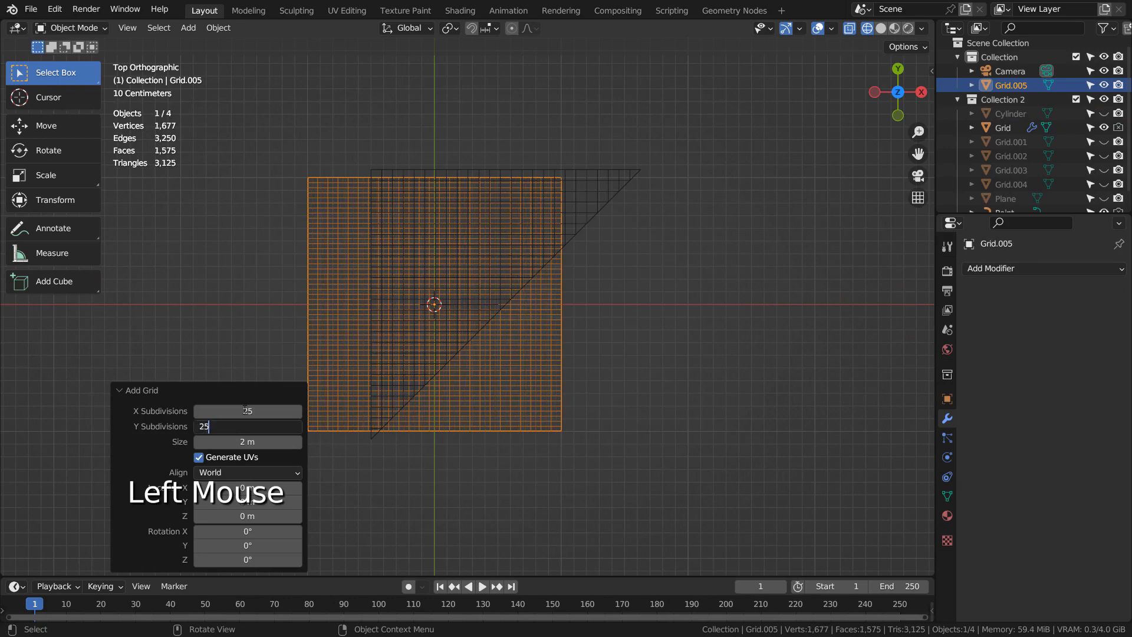
pyautogui.write('25')
pyautogui.press('Return')
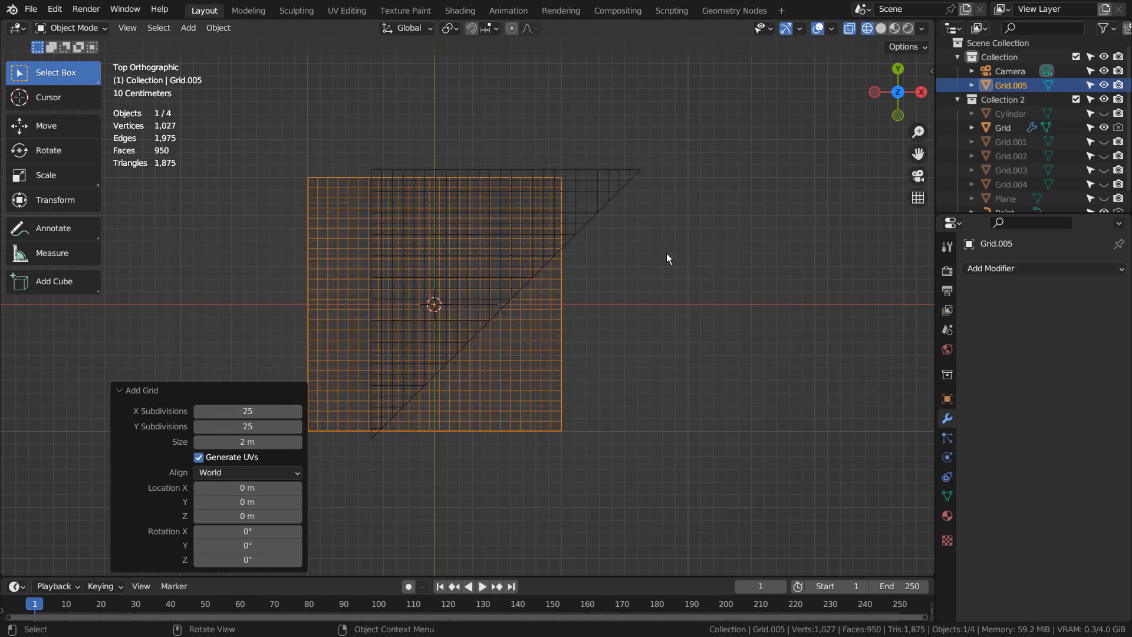
# Step: Hide the old triangular Grid and connect the new grid's upper-right and lower-left corner vertices with a diagonal cut
pyautogui.click(1103, 127)
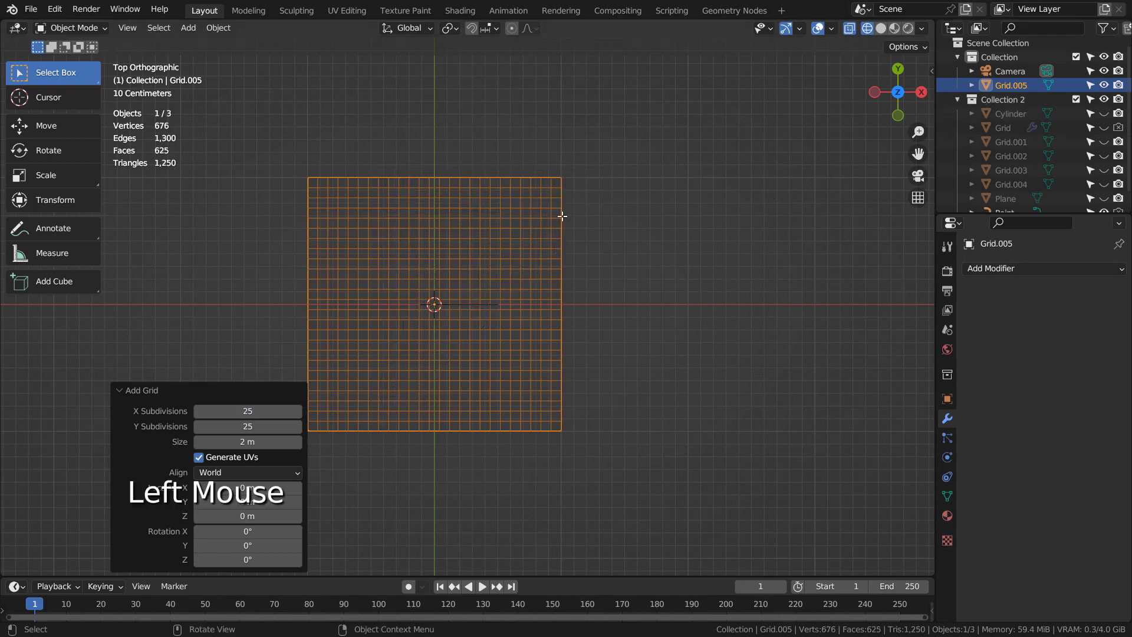
pyautogui.press('Tab')
pyautogui.click(569, 179)
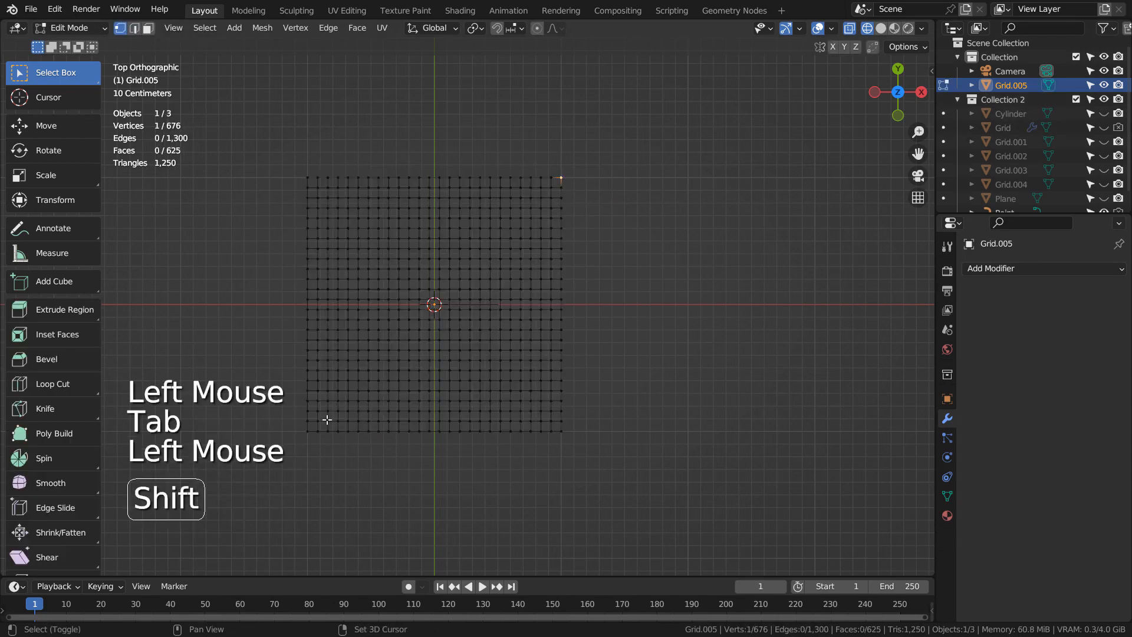
pyautogui.keyDown('shift'); pyautogui.click(307, 431); pyautogui.keyUp('shift')
pyautogui.press('j')
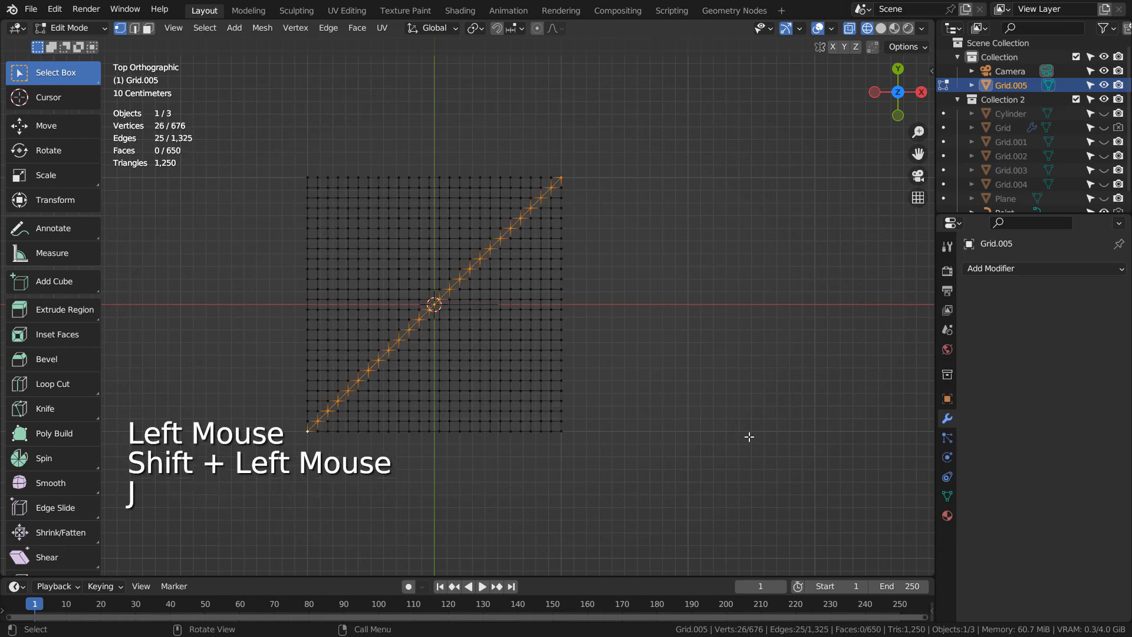
# Step: Add all vertices below the diagonal of the new grid to the selection with Circle Select
pyautogui.press('c')
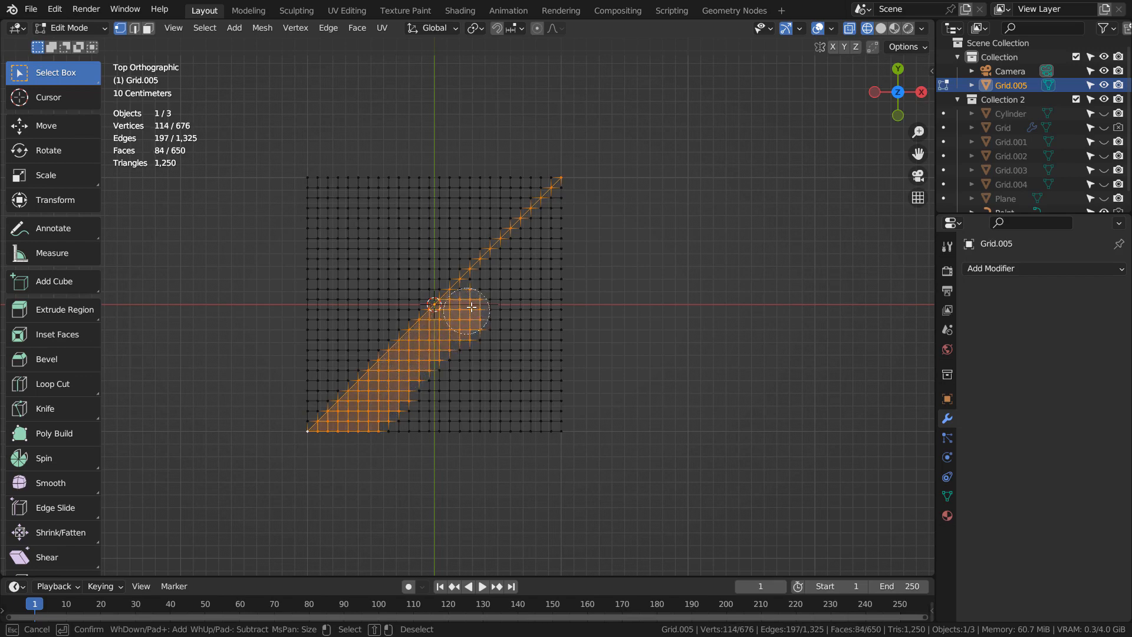
pyautogui.moveTo(472, 307); pyautogui.dragTo(501, 283)
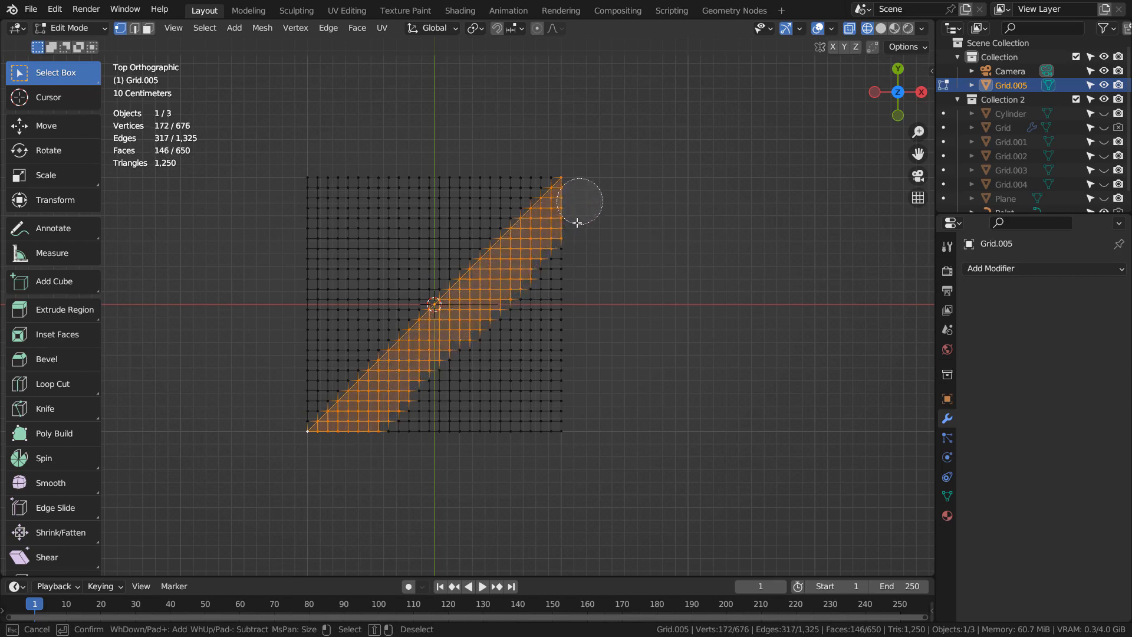
pyautogui.moveTo(577, 223)
pyautogui.mouseDown()
pyautogui.moveTo(469, 377)
pyautogui.moveTo(515, 333)
pyautogui.mouseUp()
pyautogui.moveTo(454, 424)
pyautogui.mouseDown()
pyautogui.moveTo(588, 315)
pyautogui.moveTo(469, 408)
pyautogui.mouseUp()
pyautogui.press('Escape')
# Step: Try to delete the selected vertices together with the diagonal, and undo the deletion
pyautogui.press('x')
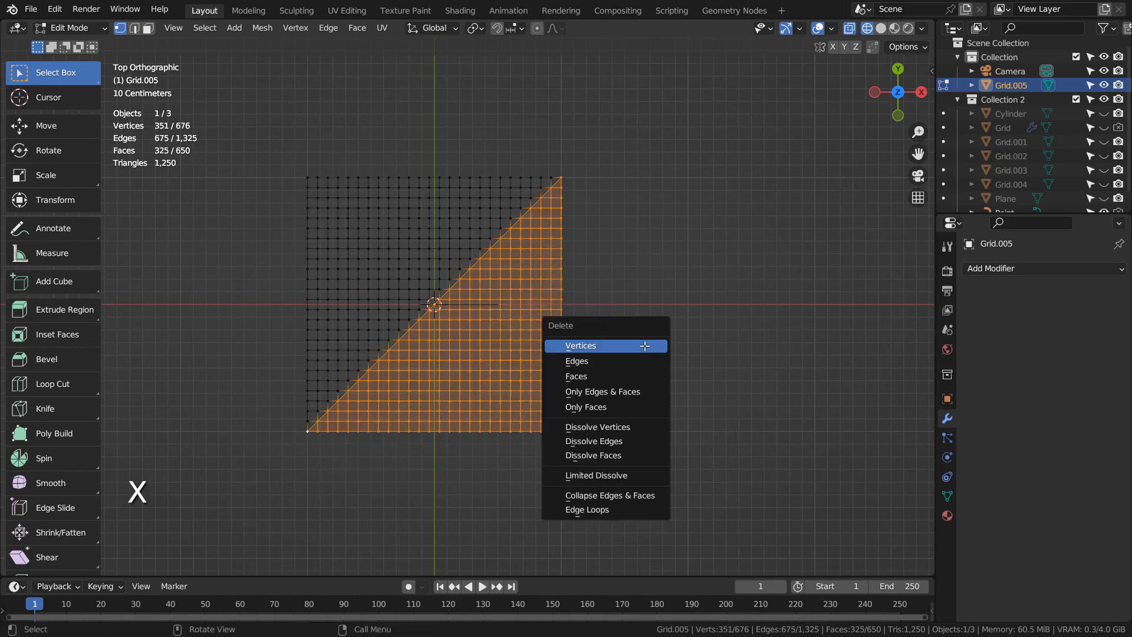
pyautogui.click(644, 346)
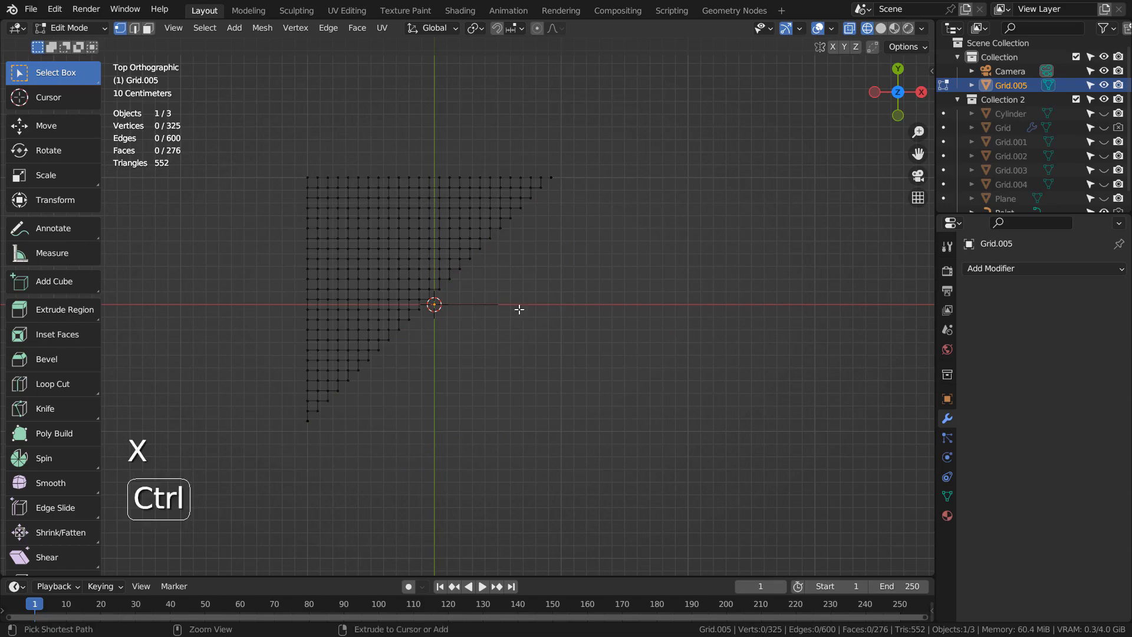
pyautogui.scroll(3, 460, 303)
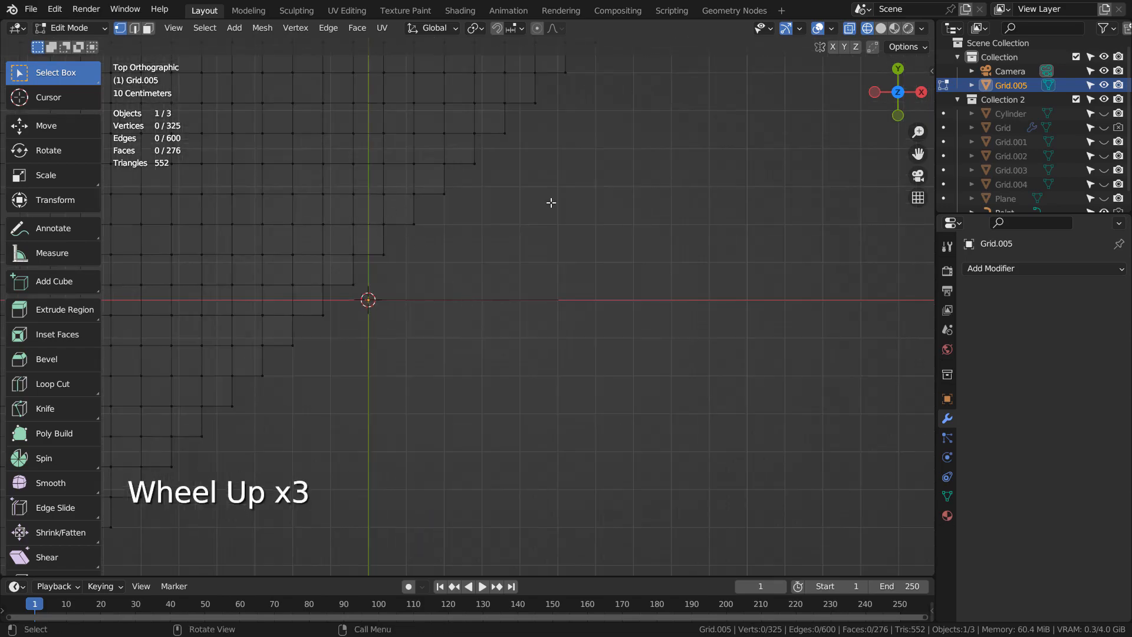
pyautogui.hotkey('ctrl', 'z')
pyautogui.scroll(-3, 533, 275)
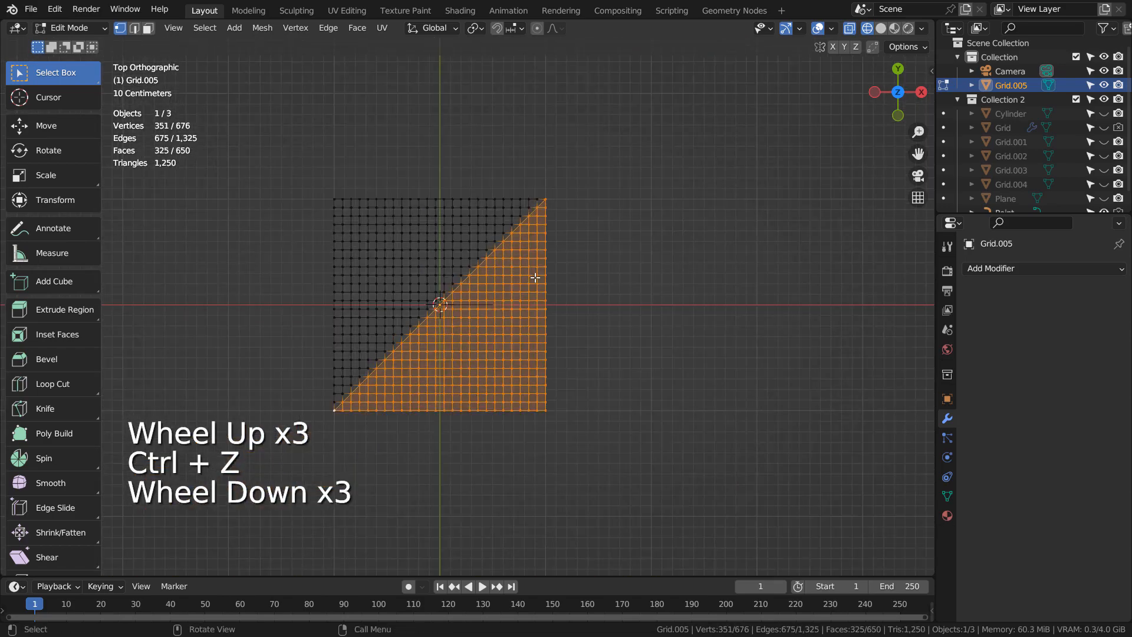
# Step: Shrink the selection with Select Less to spare the diagonal, delete the selected vertices and return to Object Mode
pyautogui.click(203, 28)
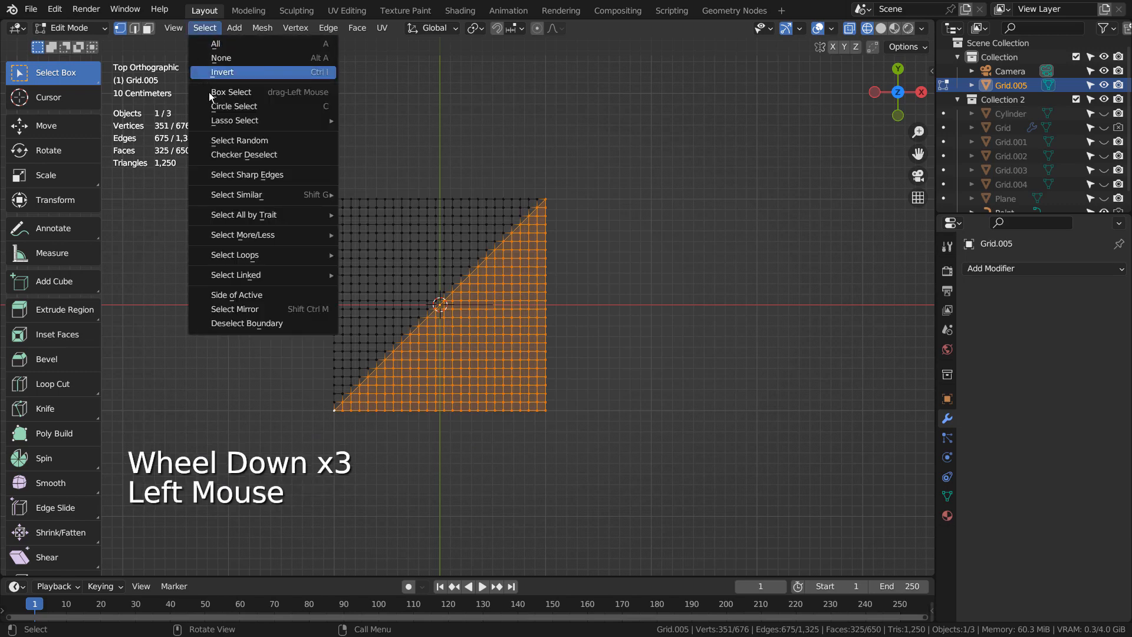
pyautogui.moveTo(250, 236)
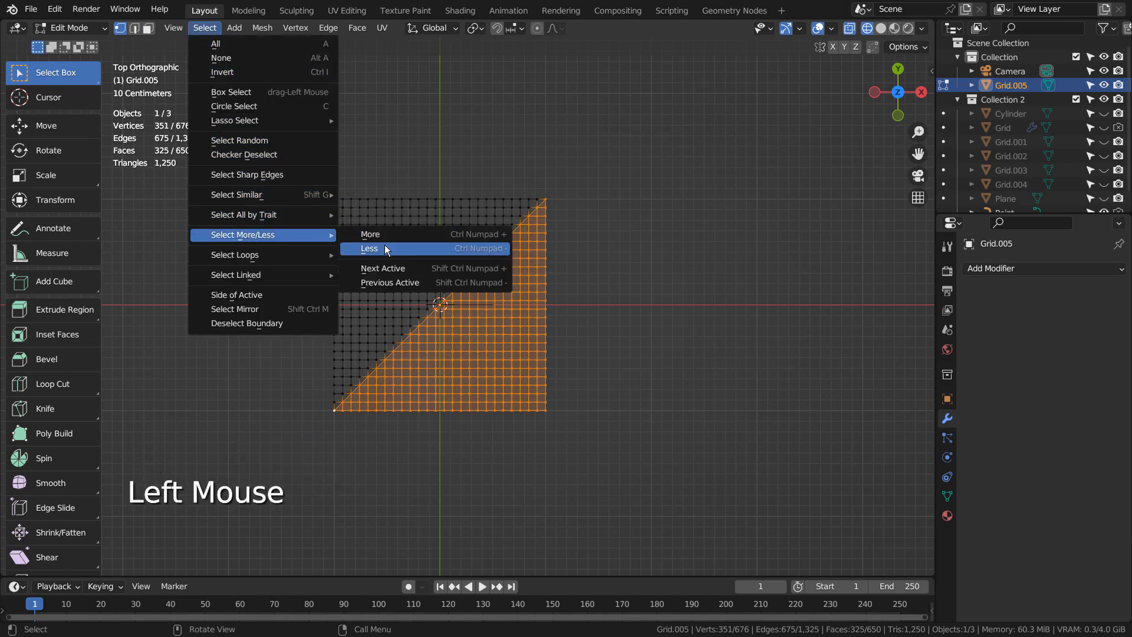
pyautogui.click(386, 249)
pyautogui.scroll(2, 507, 269)
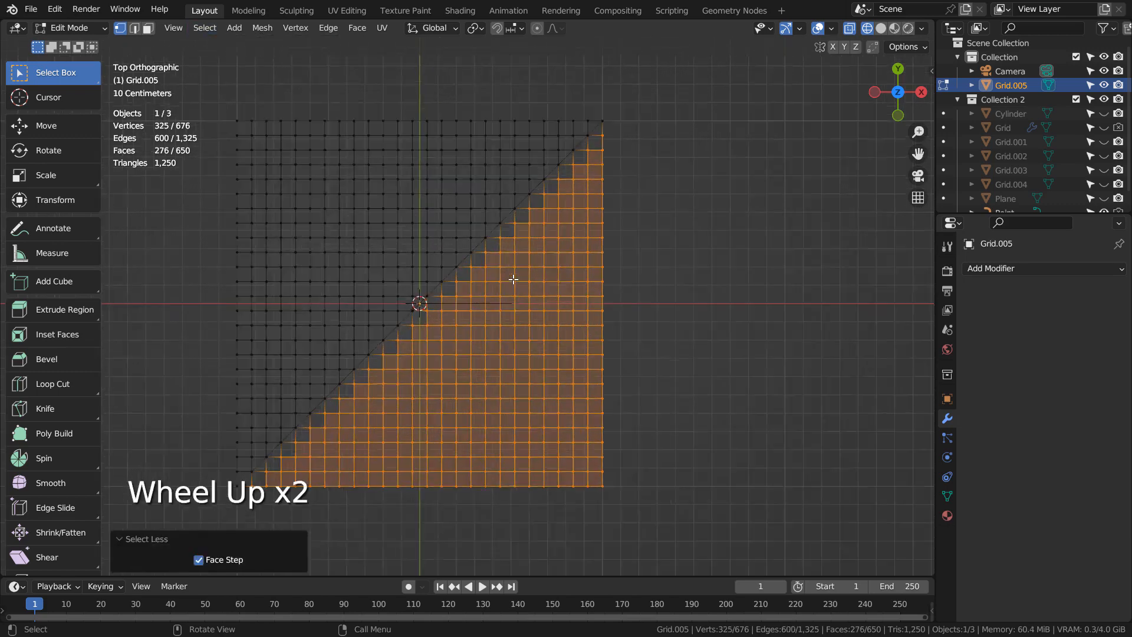
pyautogui.press('x')
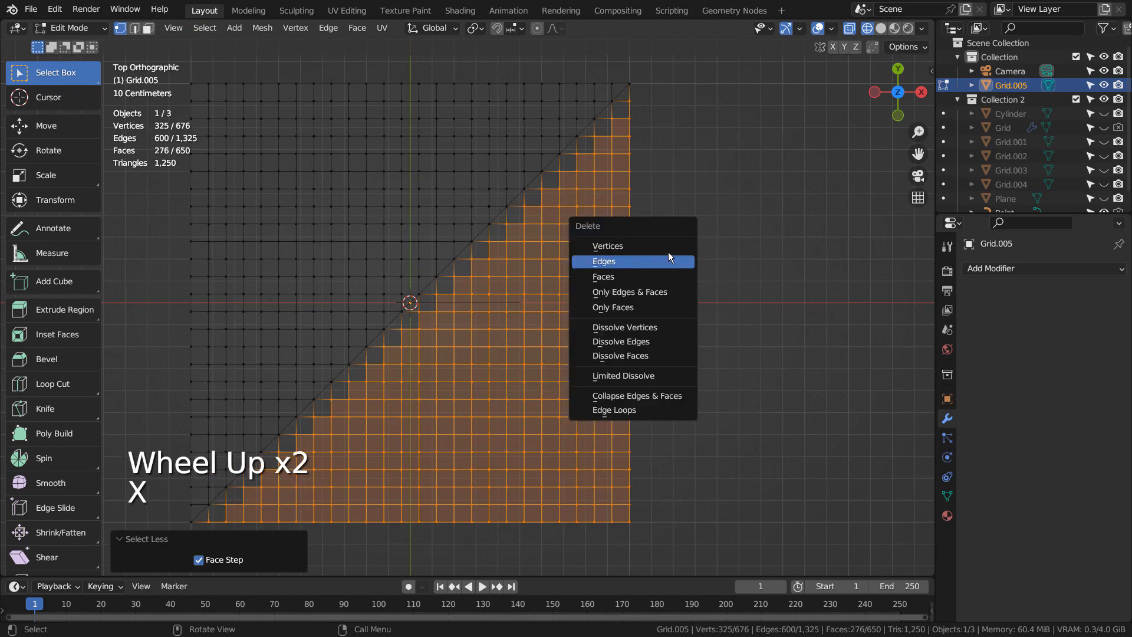
pyautogui.click(667, 254)
pyautogui.press('Tab')
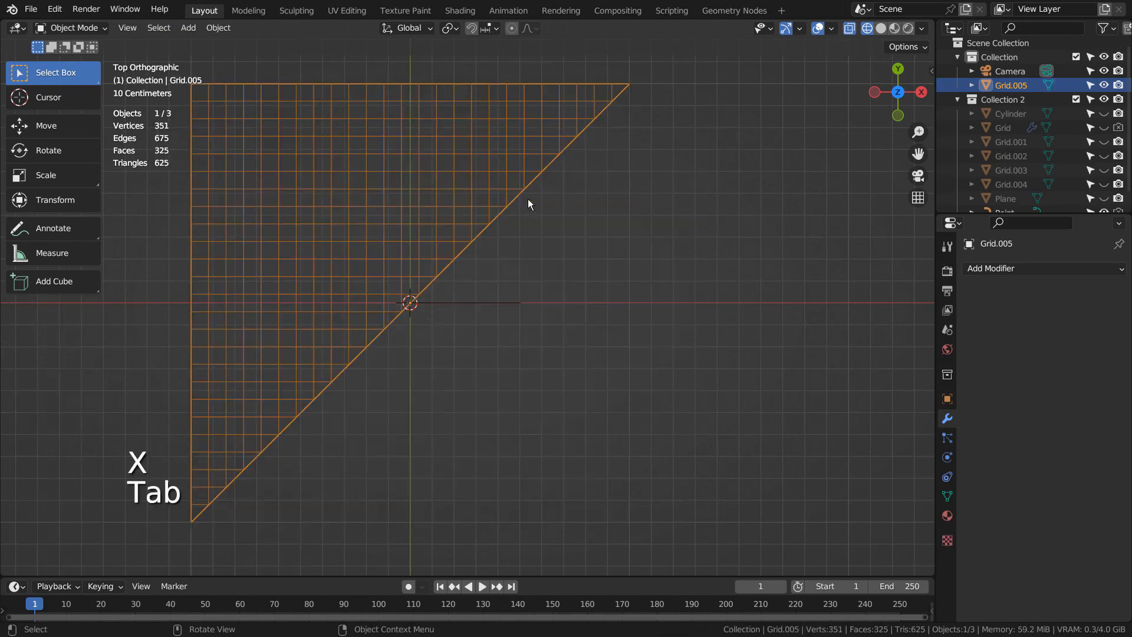
# Step: Delete the newly cut triangle and show the earlier Grid object again
pyautogui.click(491, 200)
pyautogui.press('x')
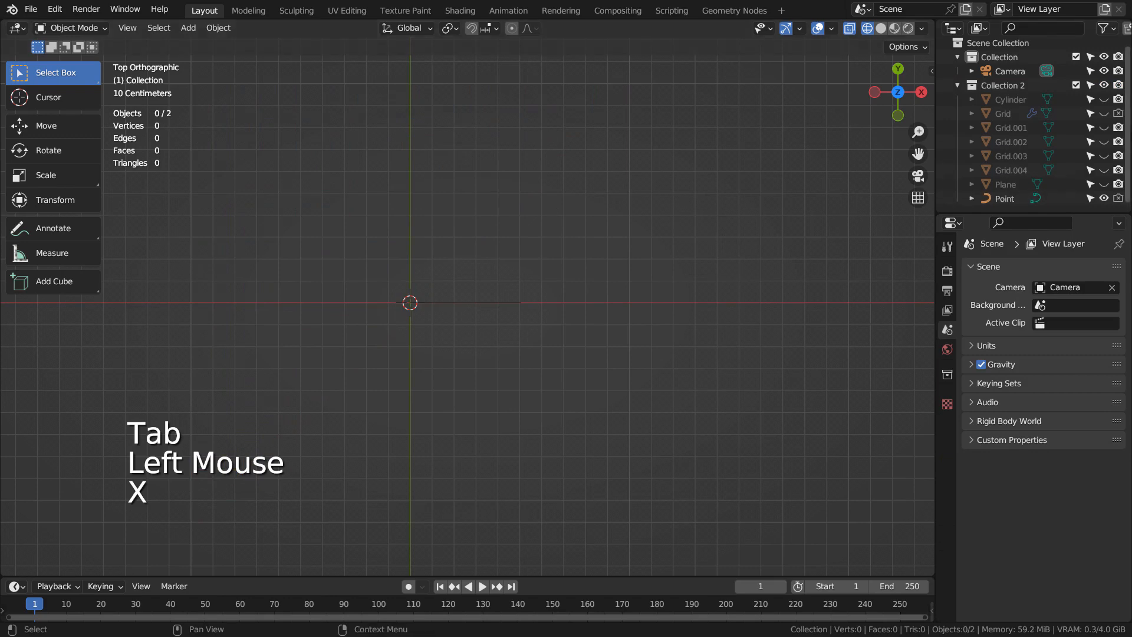
pyautogui.click(1097, 111)
pyautogui.click(1104, 113)
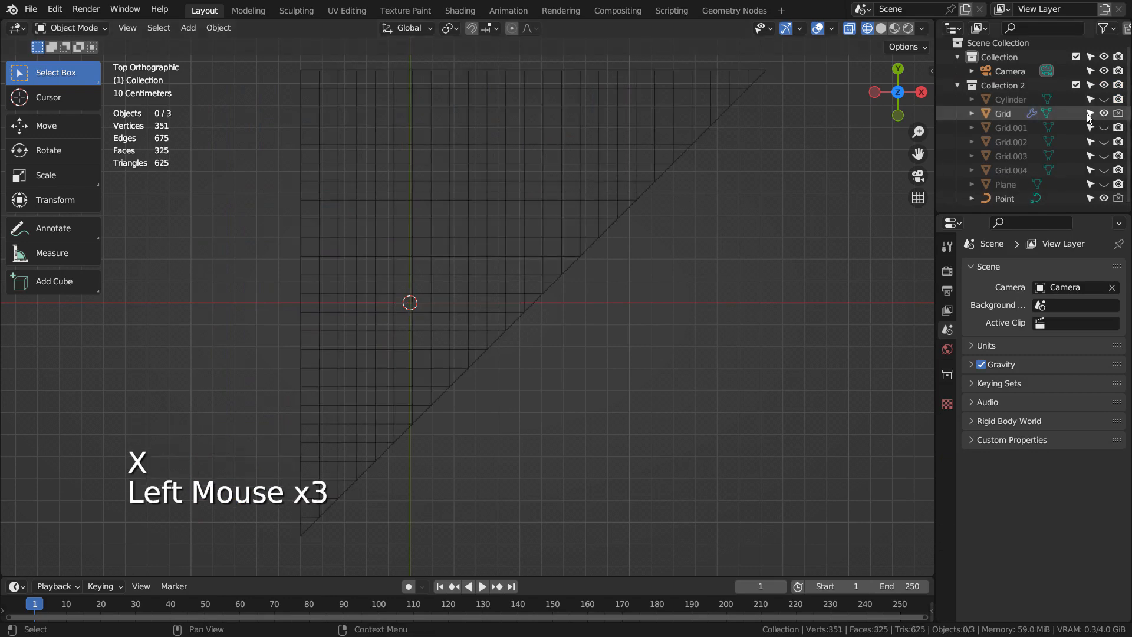
# Step: Turn on the viewport display of the Curve and Subdivision modifiers on the Grid triangle
pyautogui.click(438, 263)
pyautogui.moveTo(553, 331); pyautogui.dragTo(583, 259, button='middle')
pyautogui.click(501, 290)
pyautogui.click(583, 260)
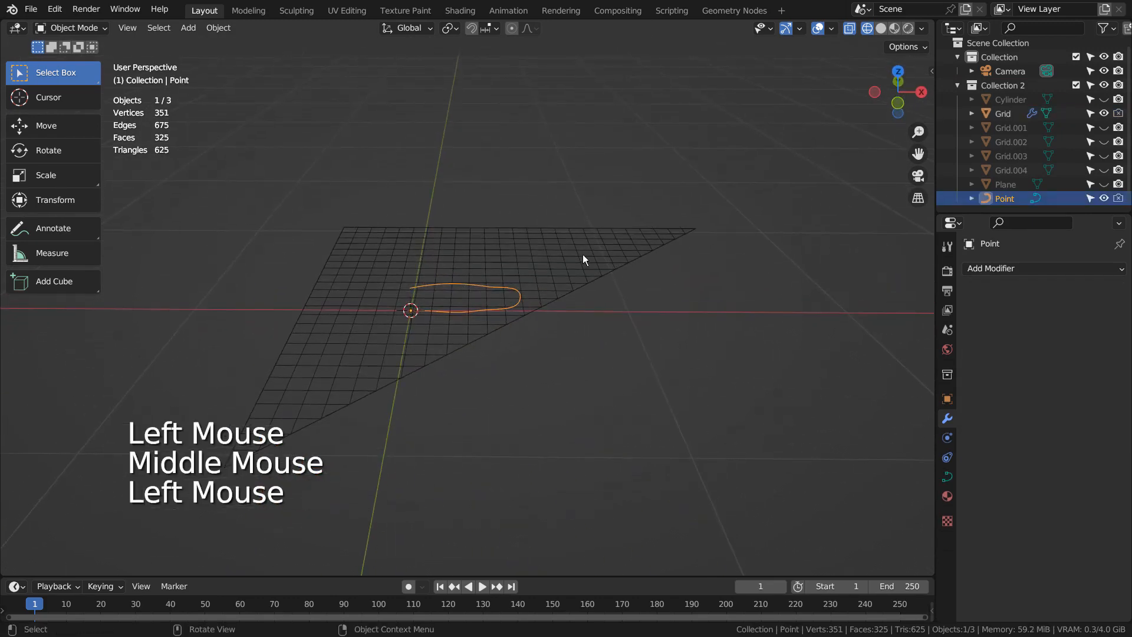
pyautogui.click(1055, 291)
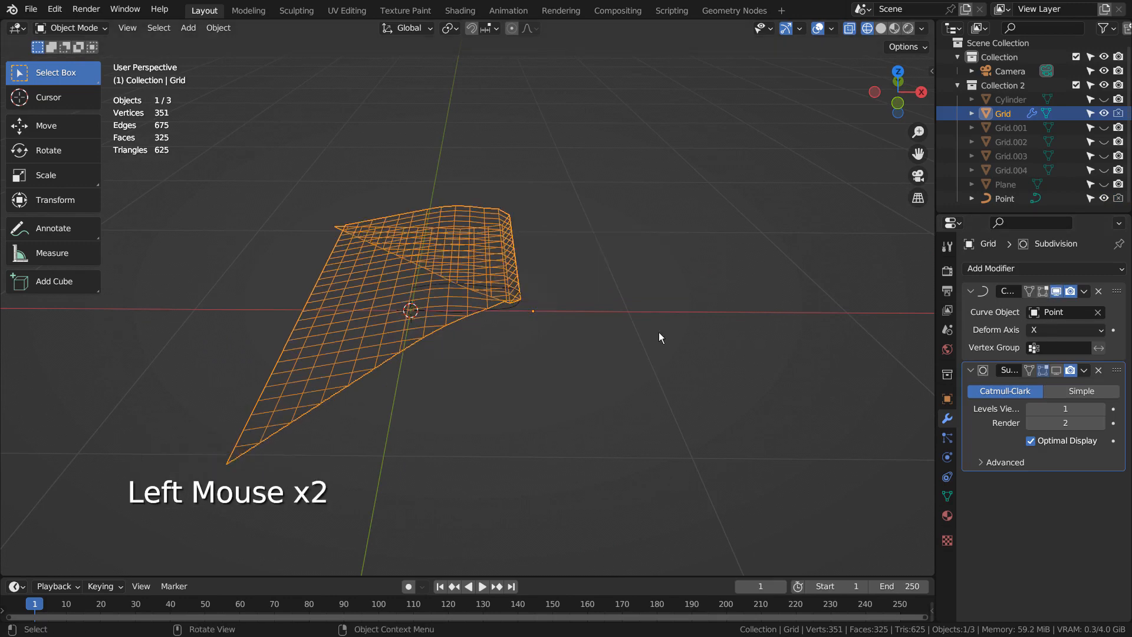
pyautogui.click(603, 328)
pyautogui.moveTo(602, 329); pyautogui.dragTo(584, 402, button='middle')
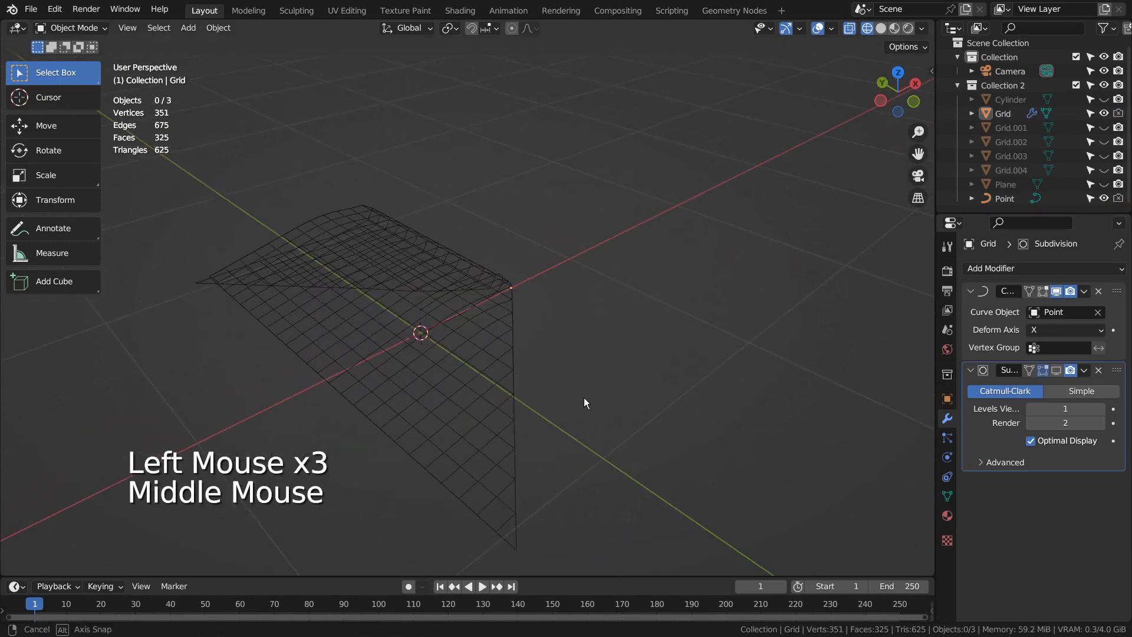
pyautogui.click(1057, 370)
# Step: Apply the Curve modifier and the Subdivision modifier on the Grid blade
pyautogui.moveTo(492, 384); pyautogui.dragTo(960, 332, button='middle')
pyautogui.click(573, 332)
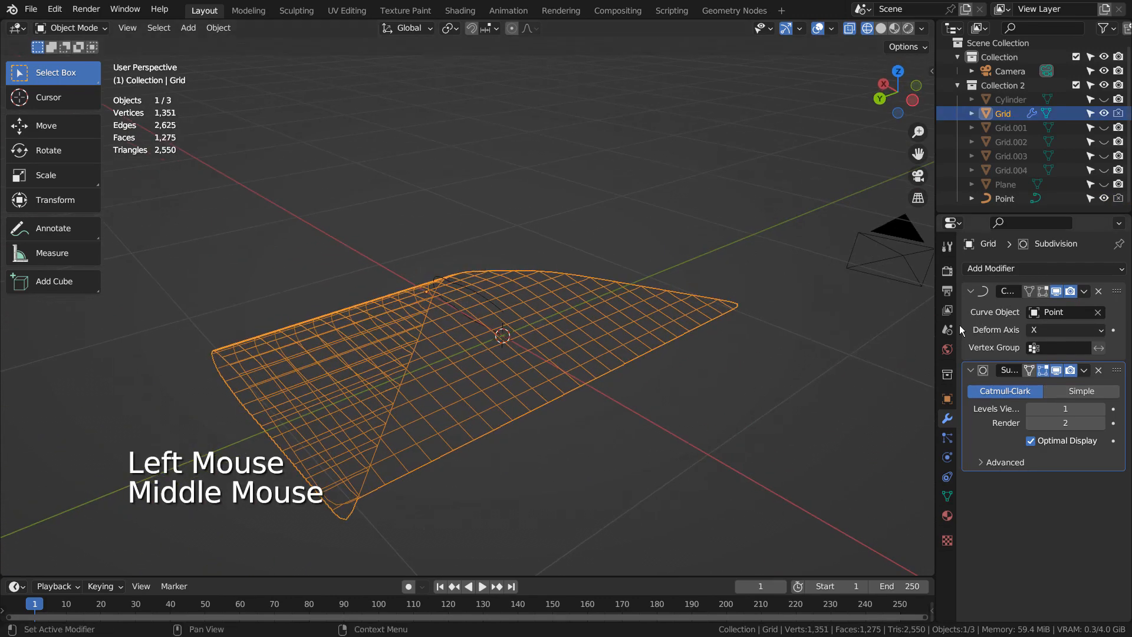
pyautogui.click(976, 328)
pyautogui.hotkey('ctrl', 'a')
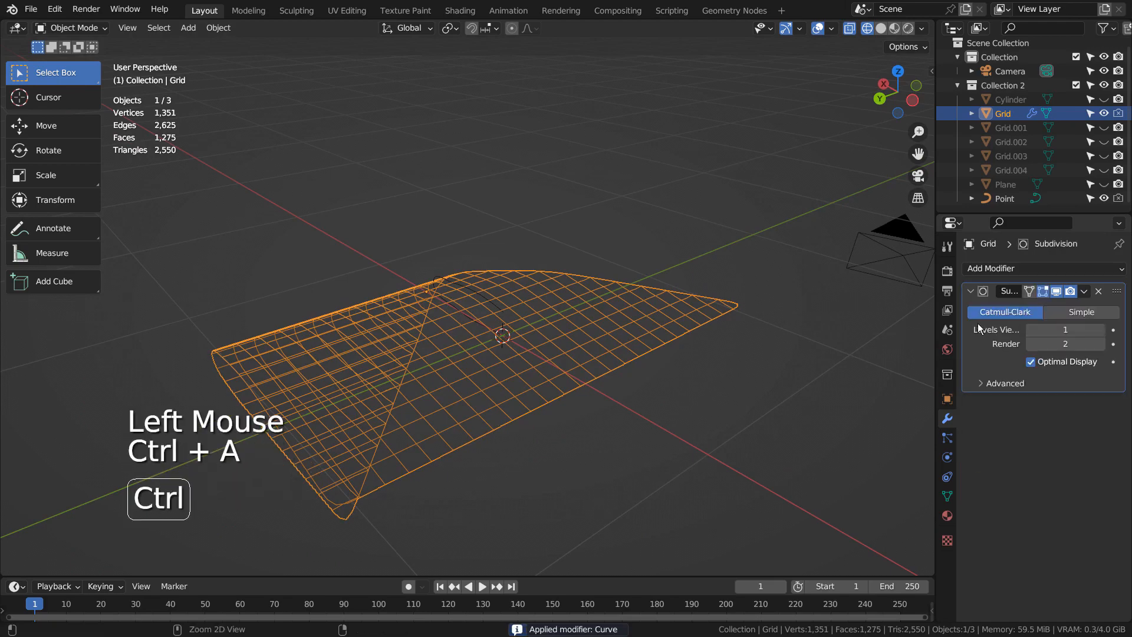
pyautogui.hotkey('ctrl', 'a')
# Step: In top view, move the folded blade about 0.487 m in X and -1.049 m in Y, bringing its corner to the 3D cursor
pyautogui.click(666, 330)
pyautogui.press('KP_8')
pyautogui.press('KP_7')
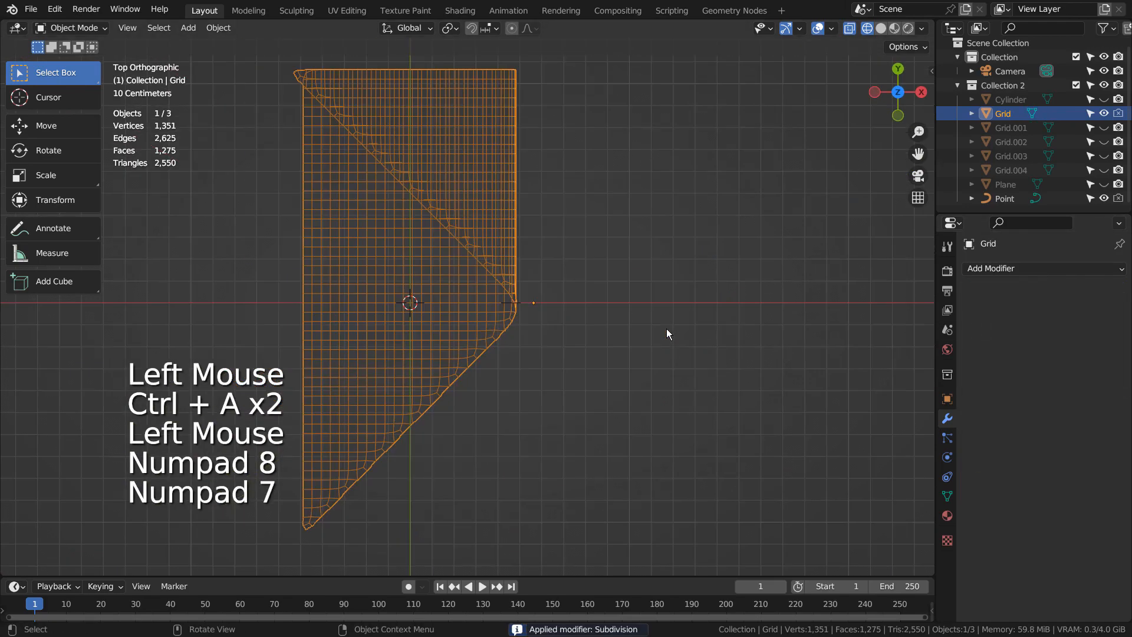
pyautogui.press('g')
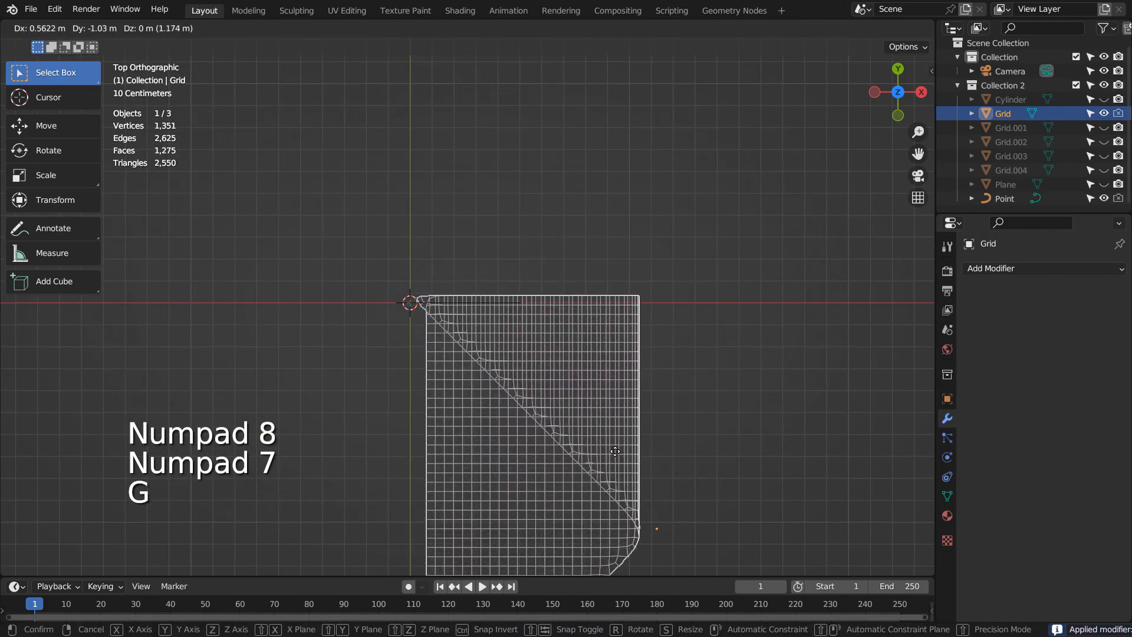
pyautogui.click(598, 455)
pyautogui.hotkey('shift', 'd')
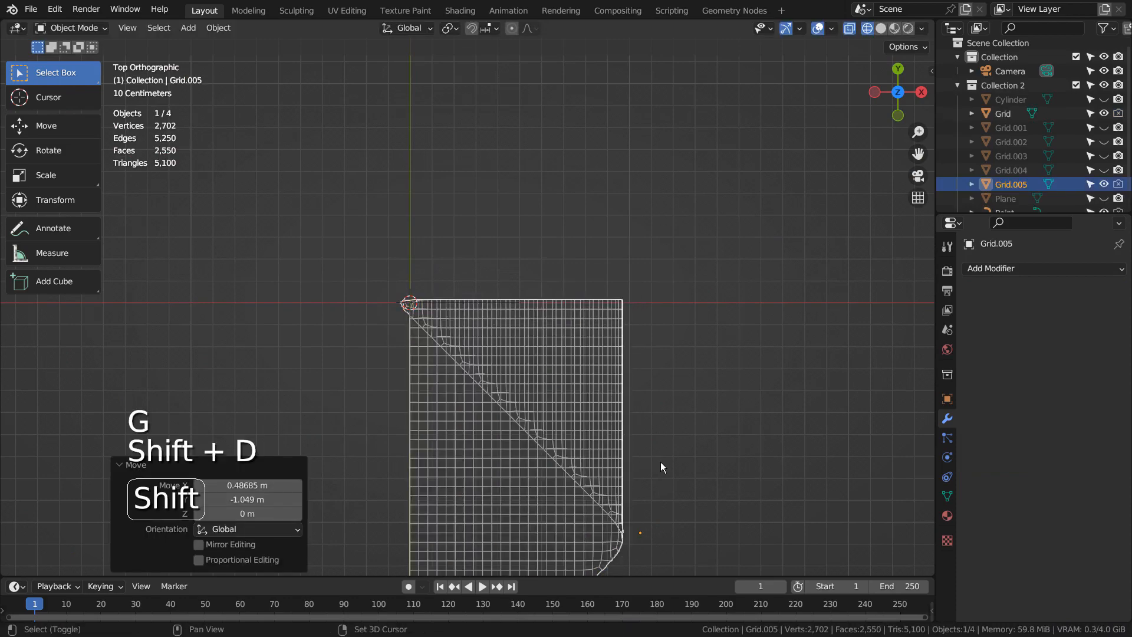
pyautogui.press('r')
pyautogui.hotkey('ctrl', 'z')
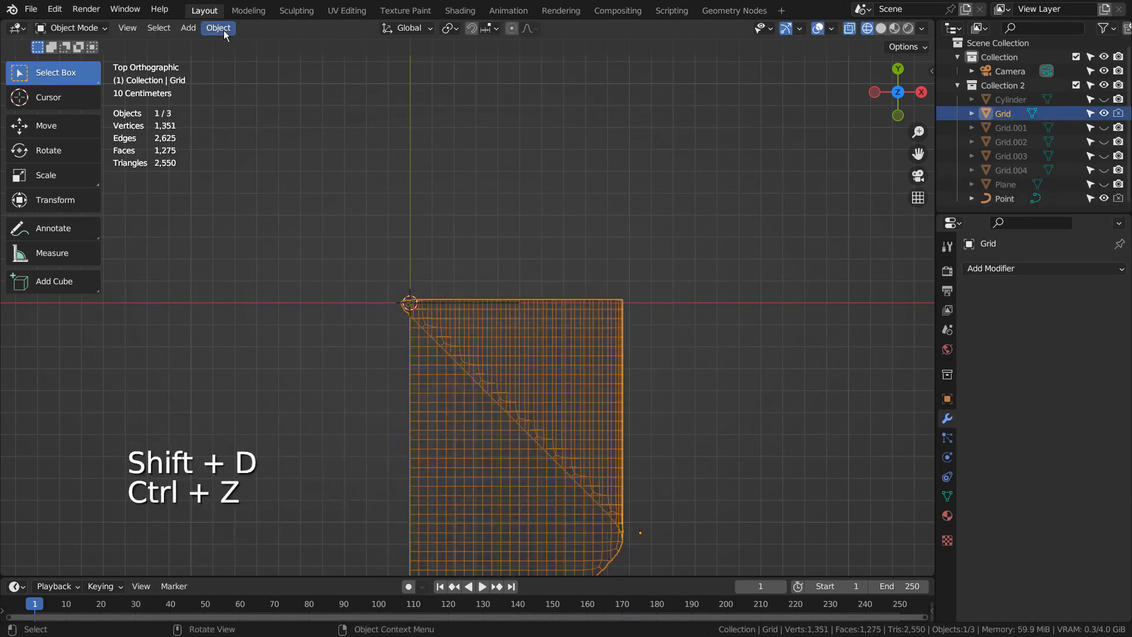
# Step: Set the blade's origin to the 3D cursor
pyautogui.click(218, 28)
pyautogui.moveTo(247, 56)
pyautogui.click(389, 87)
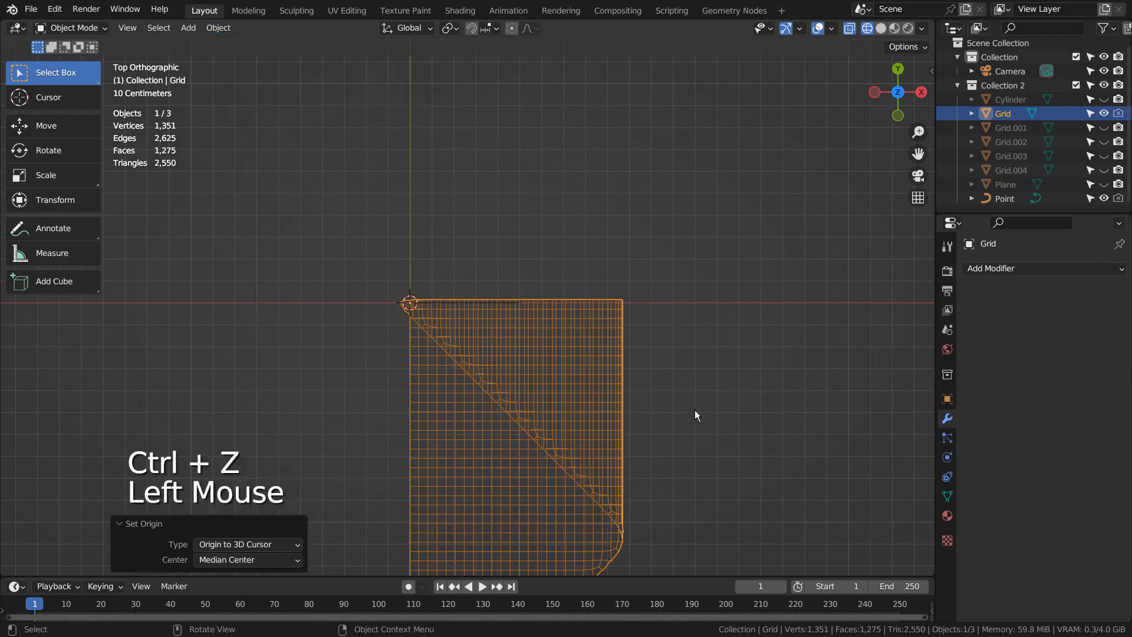
# Step: Duplicate the blade three times, rotating each copy -90° around the origin to complete the four-blade pinwheel
pyautogui.hotkey('shift', 'd')
pyautogui.press('r')
pyautogui.click(647, 323)
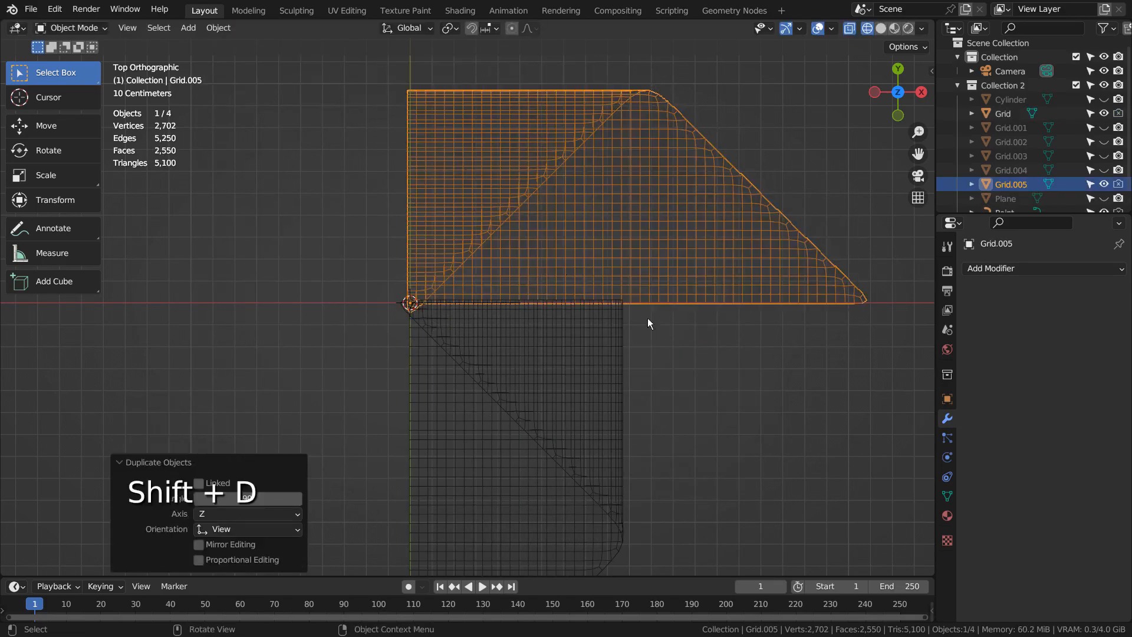
pyautogui.hotkey('shift', 'd')
pyautogui.press('r')
pyautogui.press('ctrl')
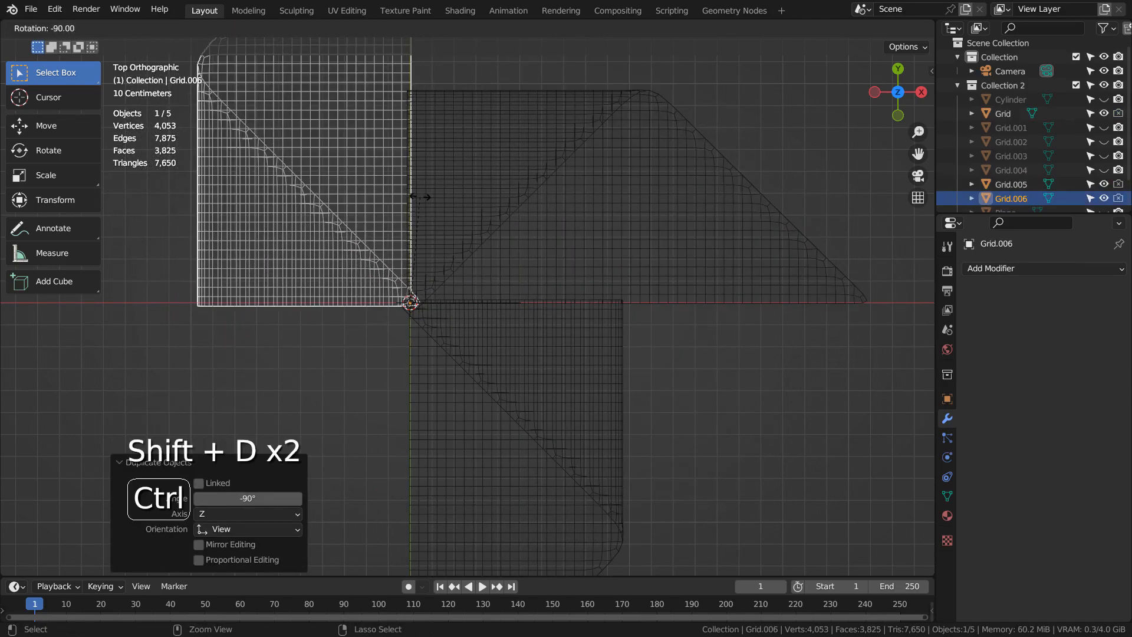
pyautogui.click(420, 197)
pyautogui.hotkey('shift', 'd')
pyautogui.press('r')
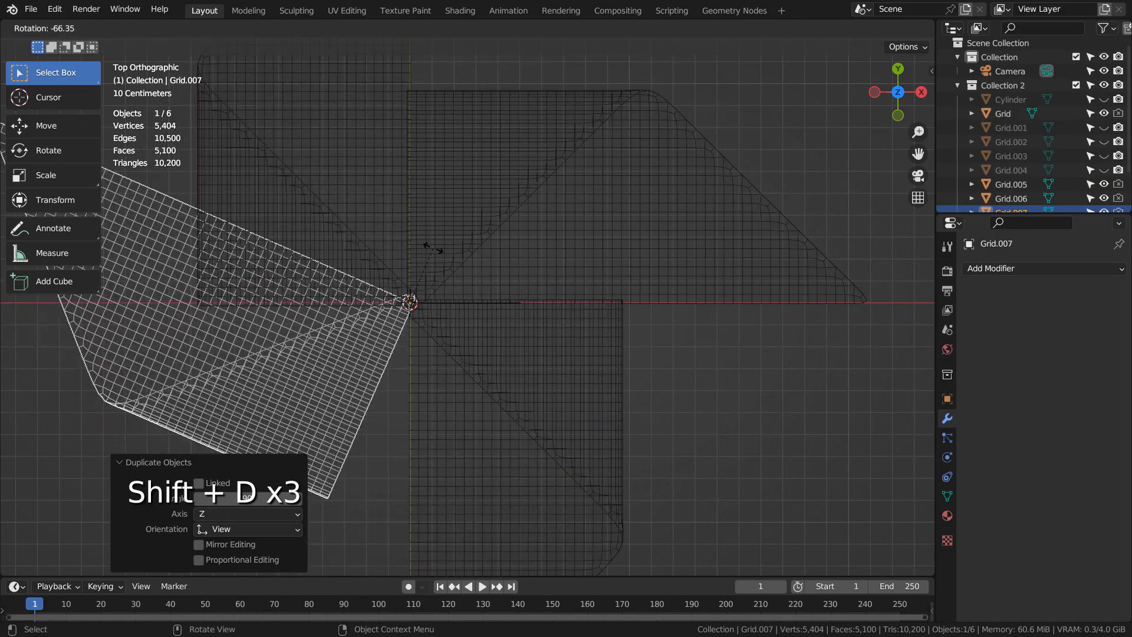
pyautogui.press('ctrl')
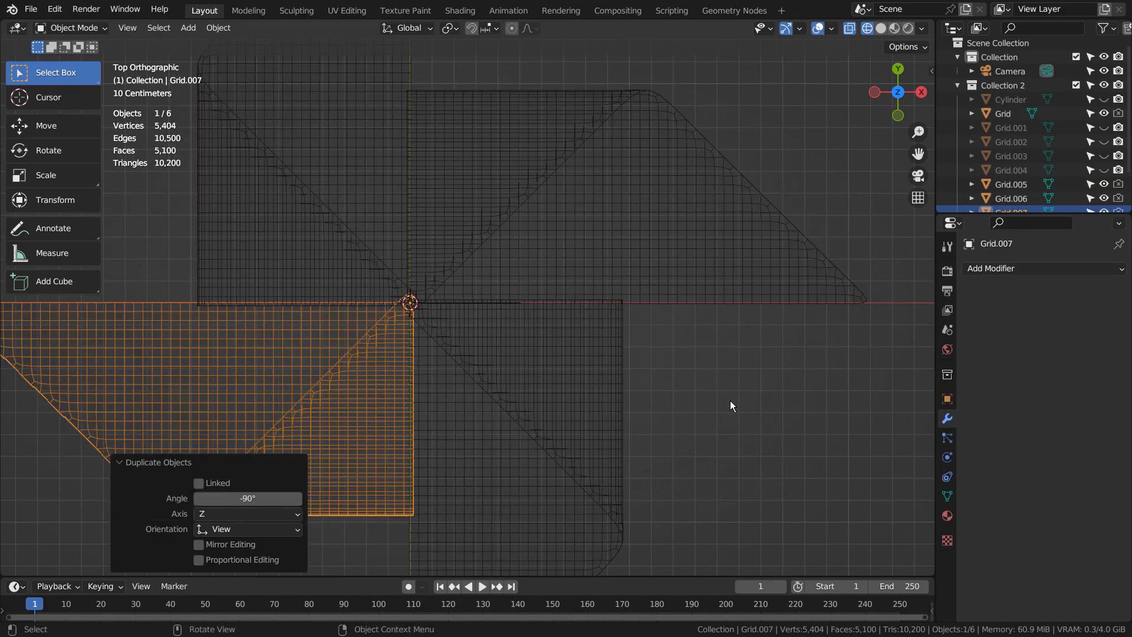
pyautogui.click(730, 401)
# Step: Delete the four pinwheel blades and the Point curve, keeping the camera
pyautogui.scroll(-3, 729, 401)
pyautogui.hotkey('shift', 'z')
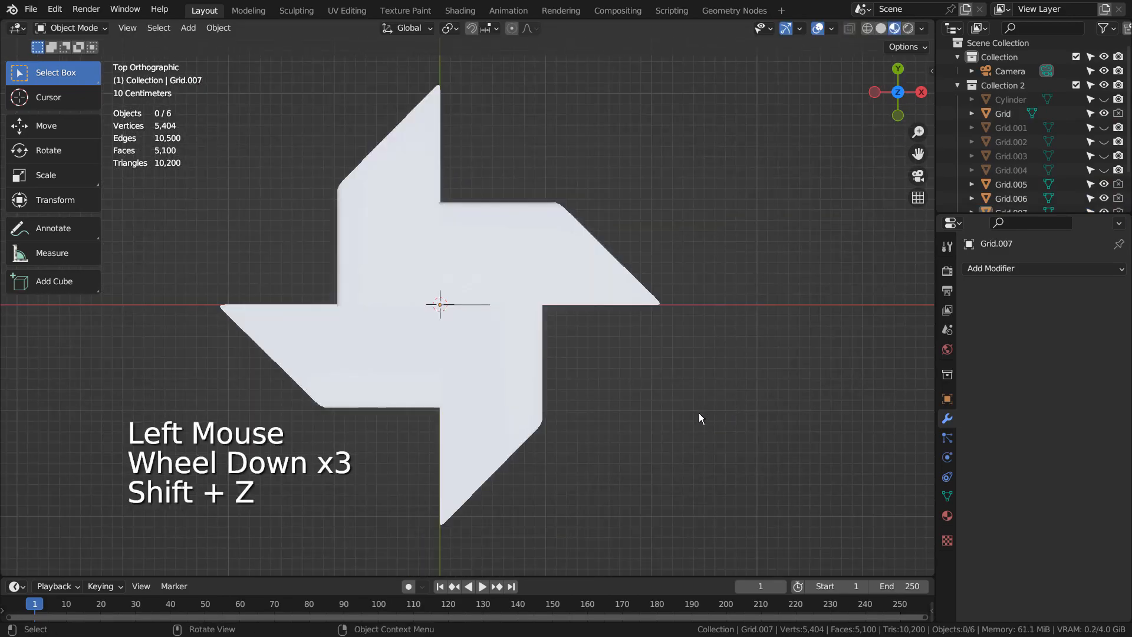
pyautogui.moveTo(700, 416); pyautogui.dragTo(699, 353, button='middle')
pyautogui.hotkey('shift', 'z')
pyautogui.press('a')
pyautogui.moveTo(669, 407); pyautogui.dragTo(625, 512, button='middle')
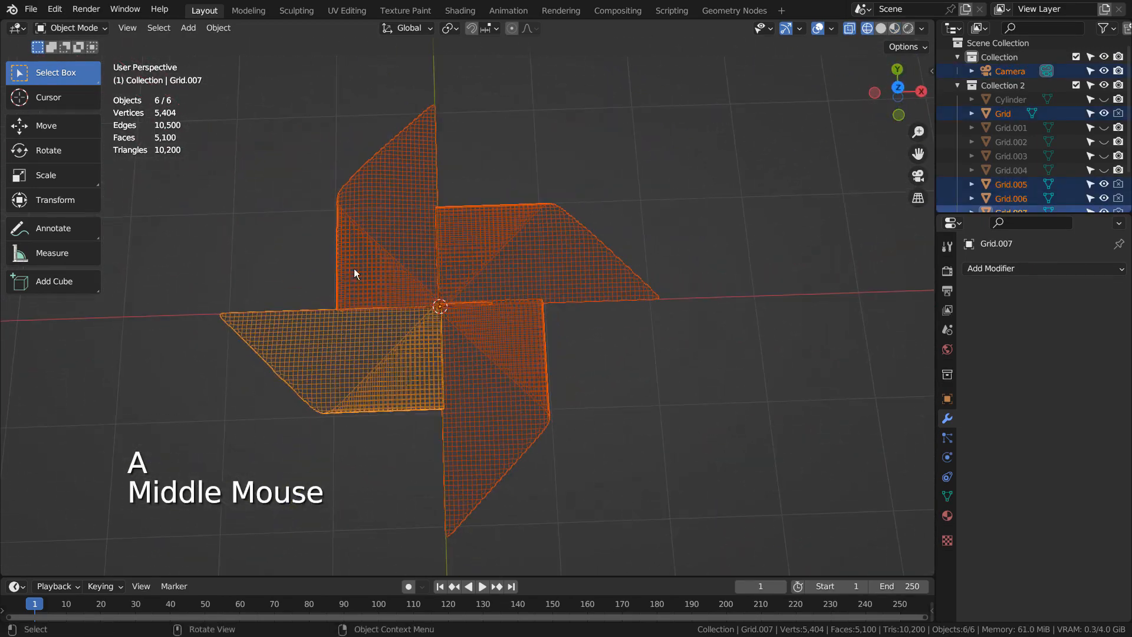
pyautogui.moveTo(306, 255); pyautogui.dragTo(508, 405)
pyautogui.press('x')
pyautogui.click(509, 407)
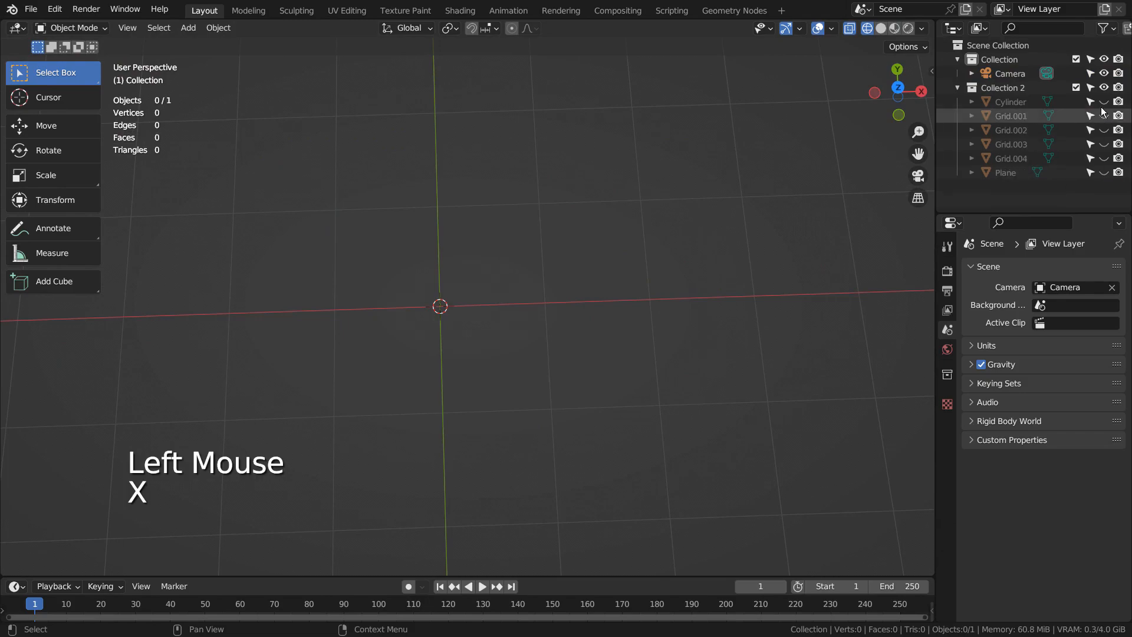
# Step: Reveal all hidden objects of the finished pinwheel scene and display it in rendered shading
pyautogui.hotkey('alt', 'h')
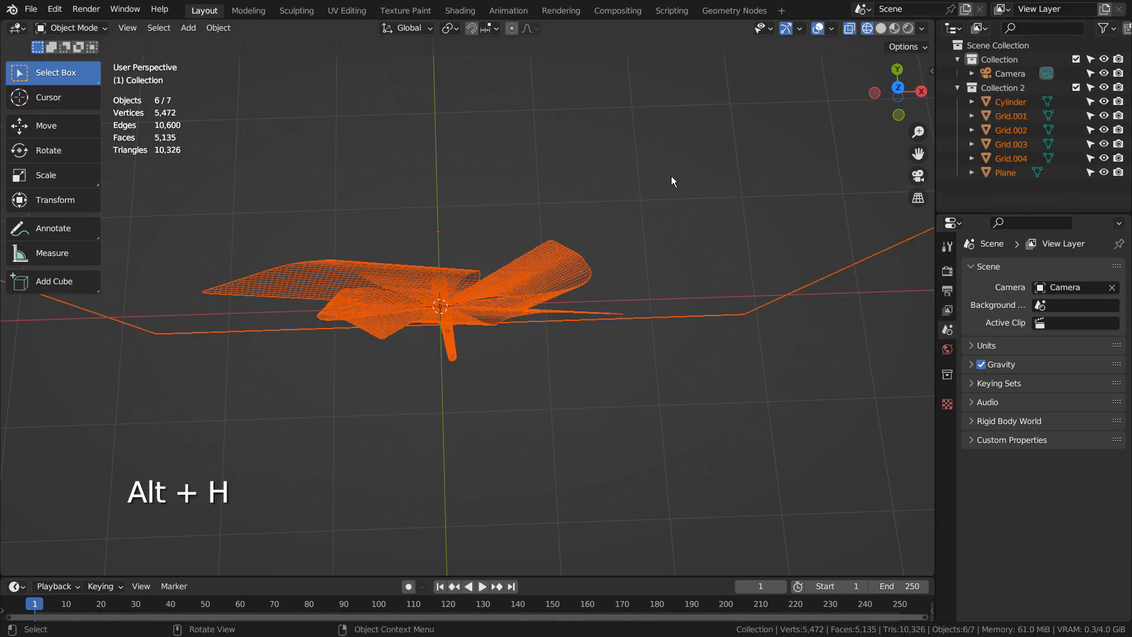
pyautogui.moveTo(671, 175); pyautogui.dragTo(671, 101, button='middle')
pyautogui.moveTo(652, 379); pyautogui.dragTo(649, 297, button='middle')
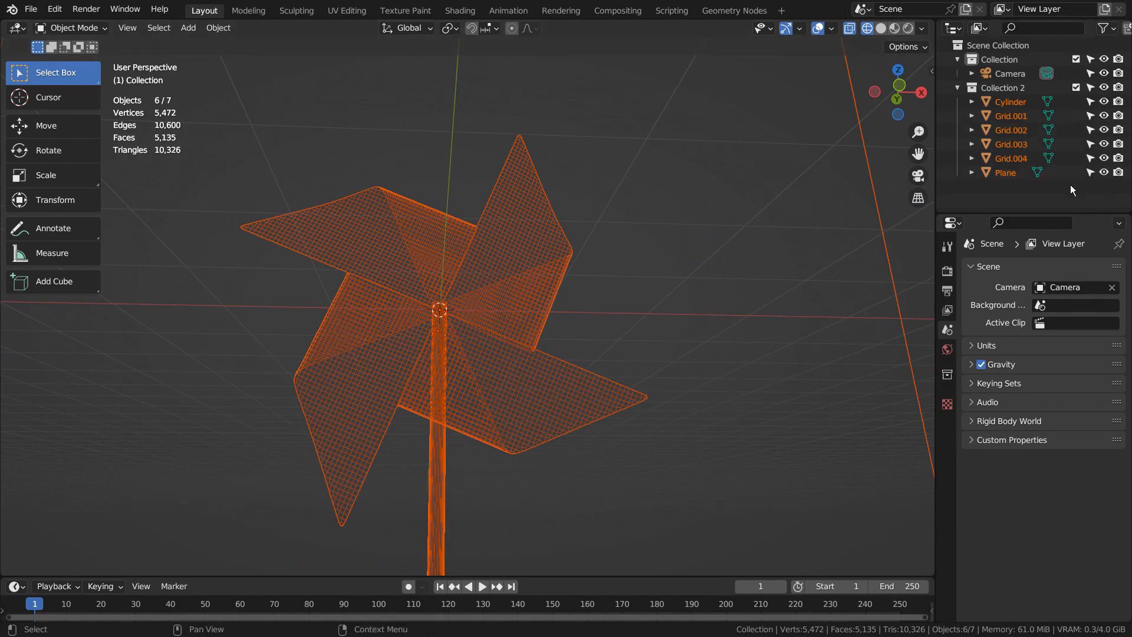
pyautogui.moveTo(802, 341); pyautogui.dragTo(799, 379, button='middle')
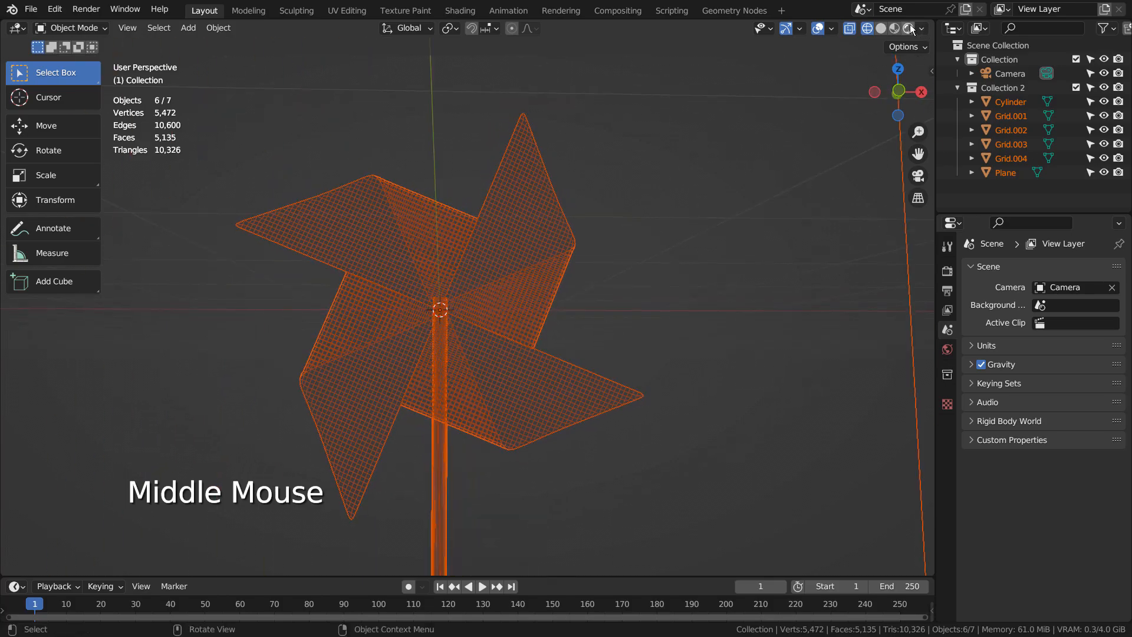
pyautogui.click(908, 27)
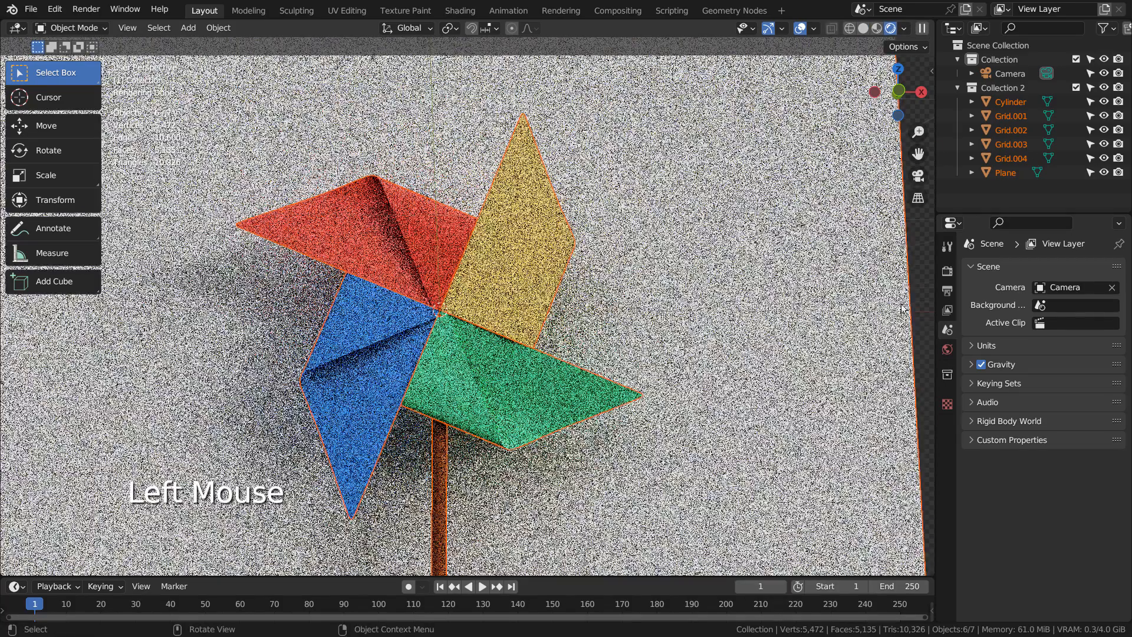
# Step: Examine the rendered pinwheel scene, its compositing node tree and the World surface settings
pyautogui.moveTo(739, 269); pyautogui.dragTo(825, 317, button='middle')
pyautogui.scroll(-1, 807, 359)
pyautogui.scroll(-1, 807, 359)
pyautogui.click(783, 130)
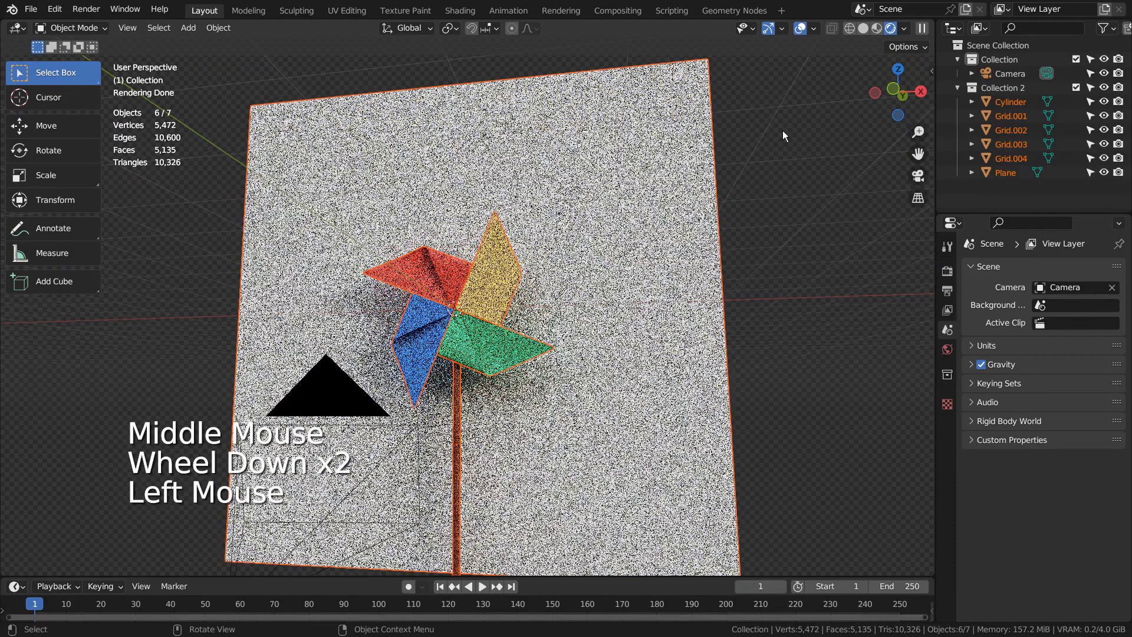
pyautogui.moveTo(783, 129); pyautogui.dragTo(766, 150, button='middle')
pyautogui.click(617, 10)
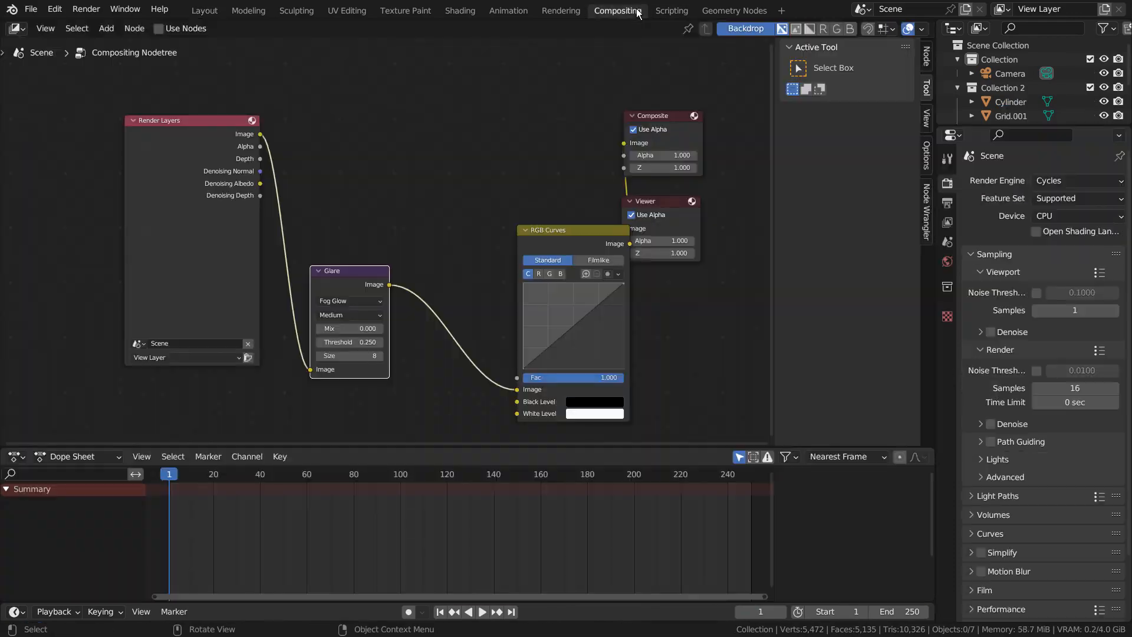
pyautogui.click(205, 10)
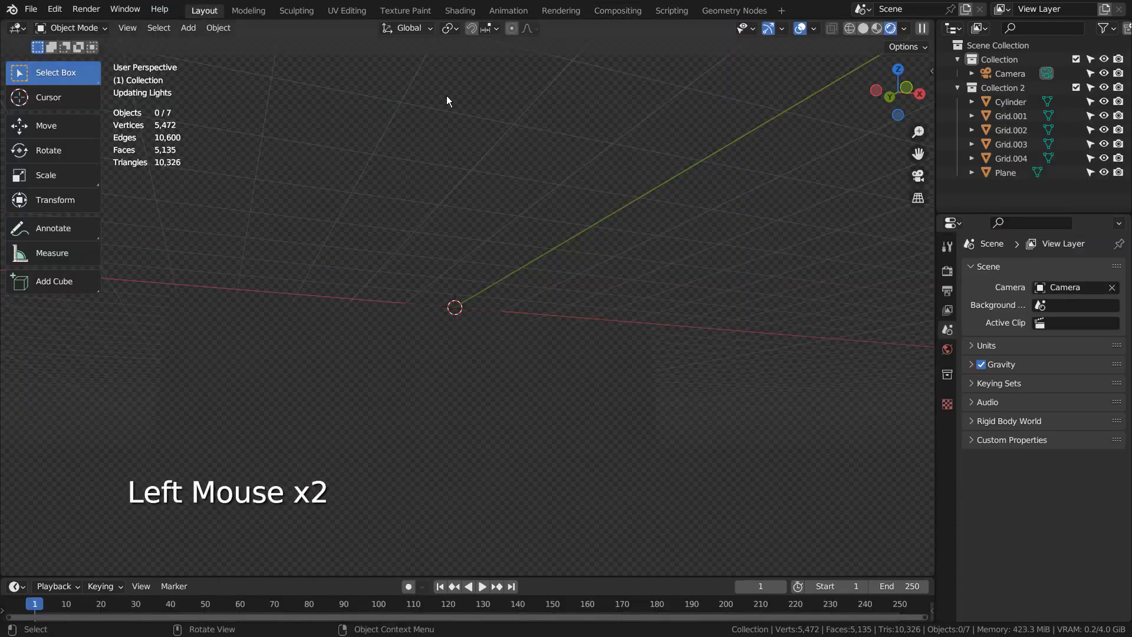
pyautogui.click(947, 348)
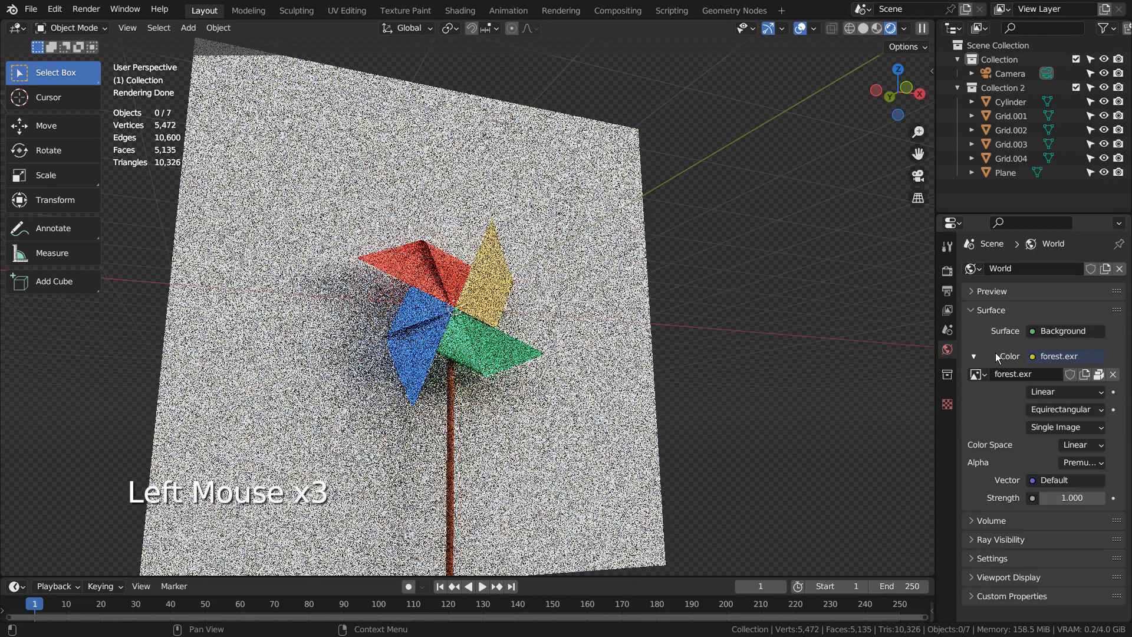